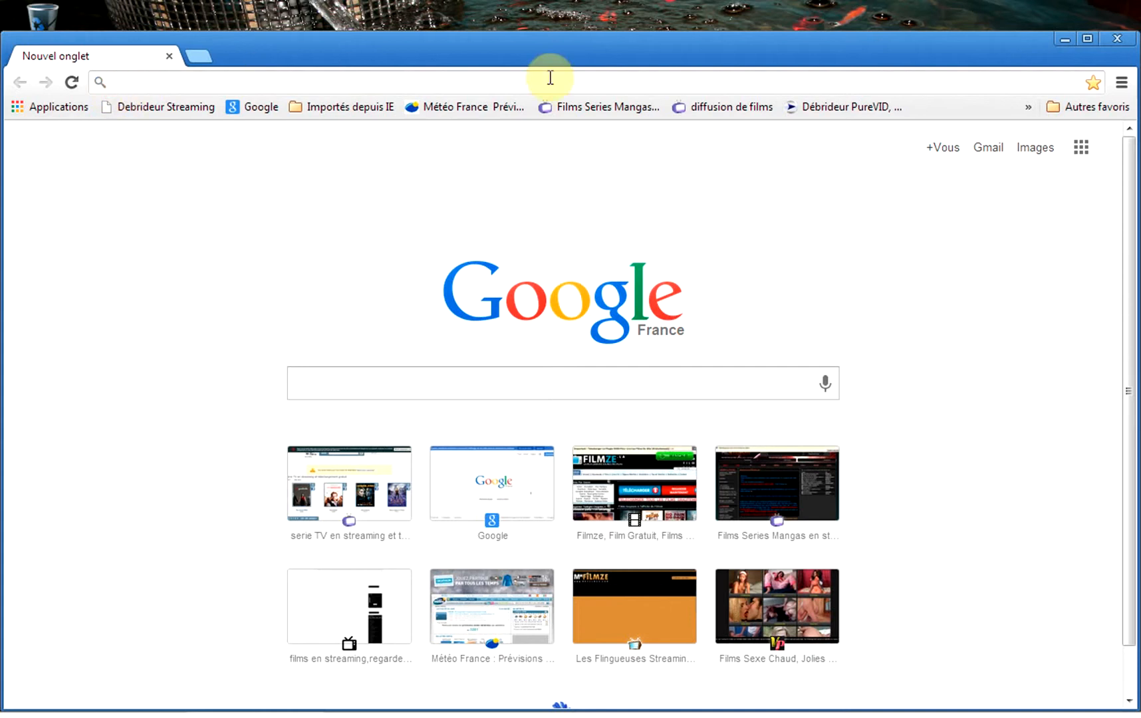
# Reopen the ministage download page from Chrome's history and restore the window to show the desktop.
pyautogui.click(1122, 83)
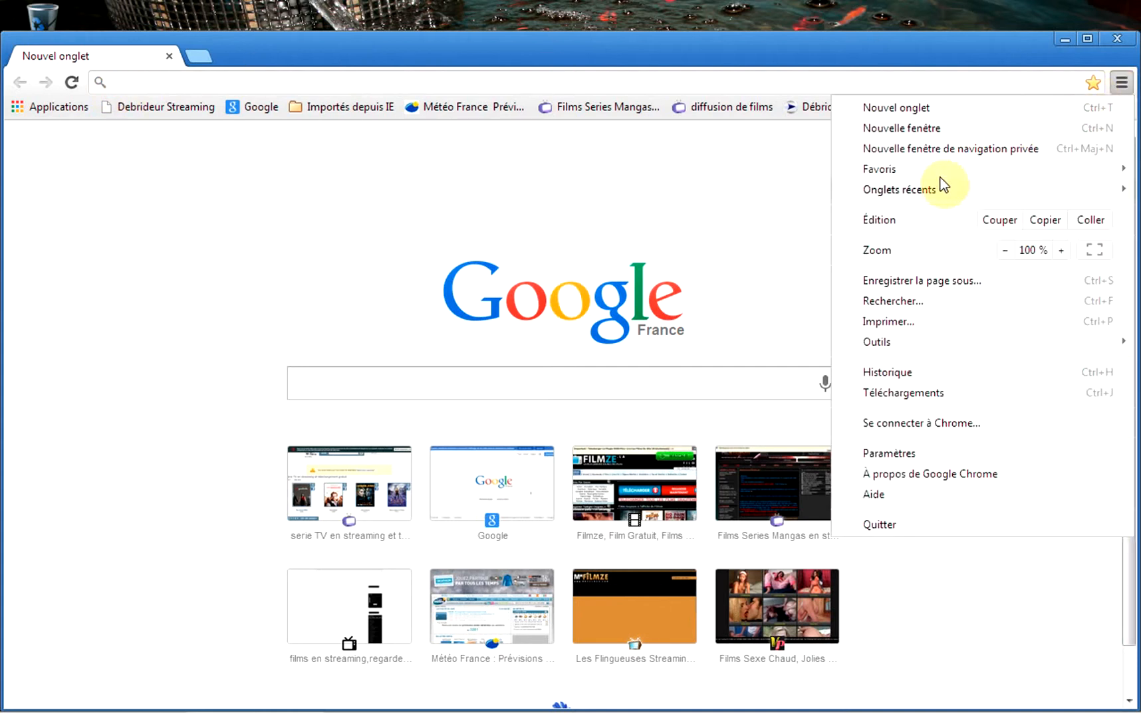
pyautogui.click(886, 377)
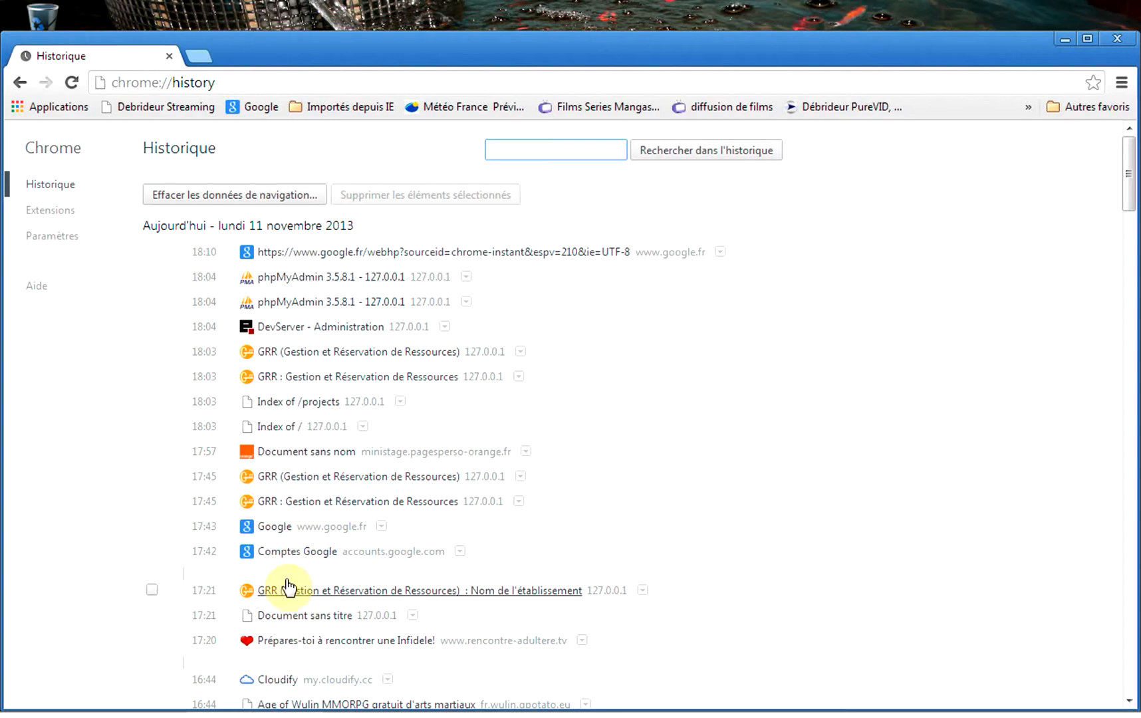
pyautogui.click(310, 455)
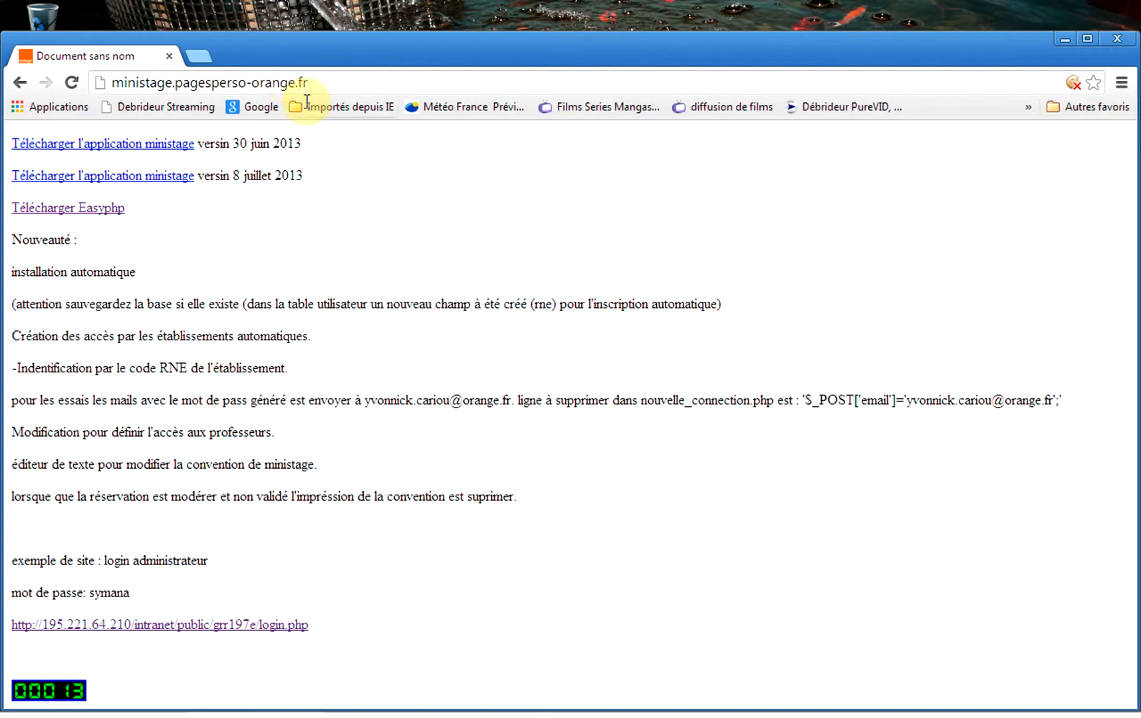
pyautogui.moveTo(280, 38); pyautogui.dragTo(415, 21)
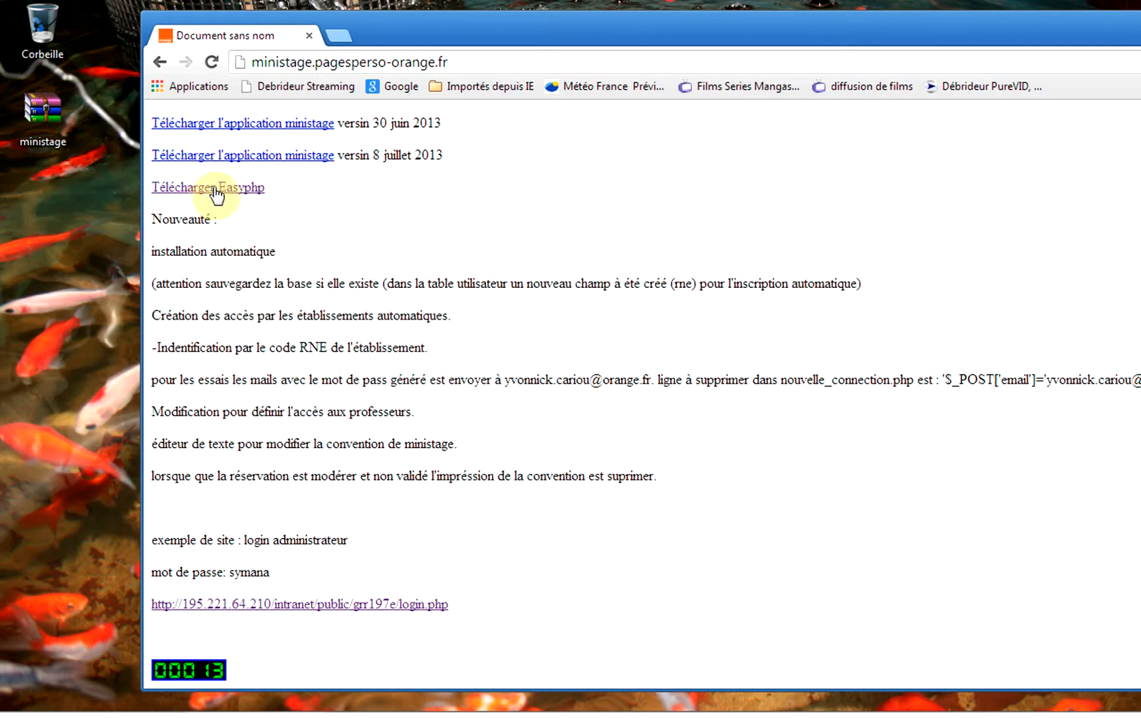
# Minimize Chrome, start EasyPHP DevServer 13.1 VC9 from the Start menu, and bring up its tray menu.
pyautogui.moveTo(1056, 30); pyautogui.dragTo(852, 121)
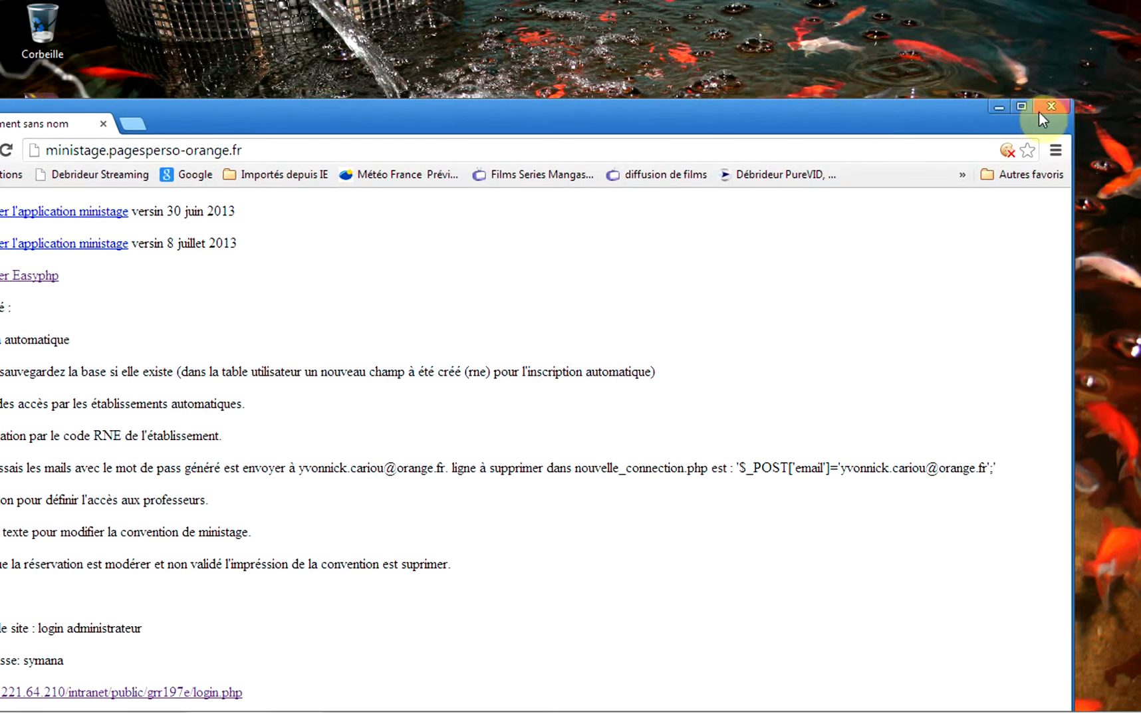
pyautogui.click(997, 107)
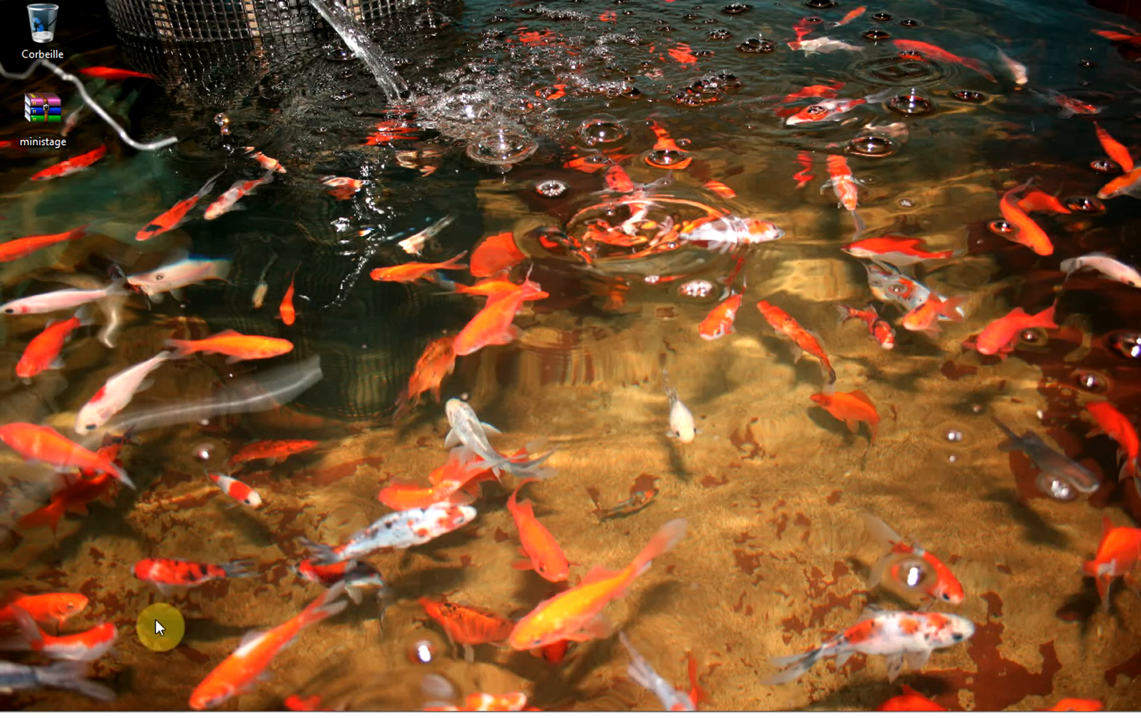
pyautogui.moveTo(93, 712)
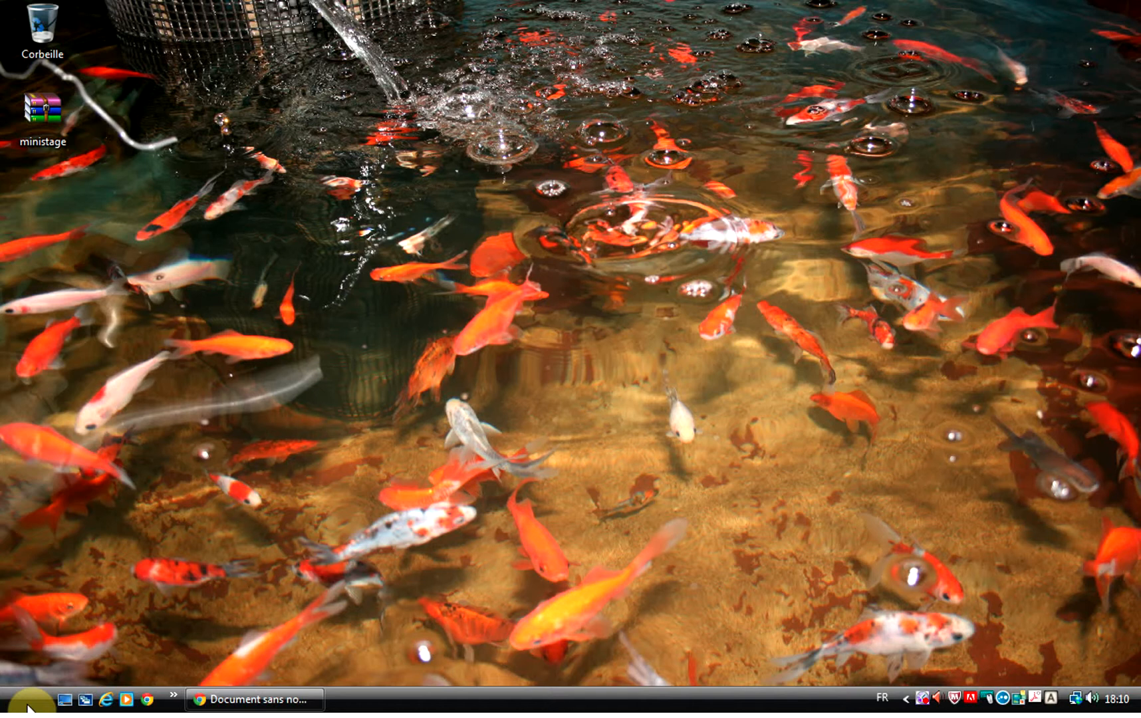
pyautogui.click(28, 705)
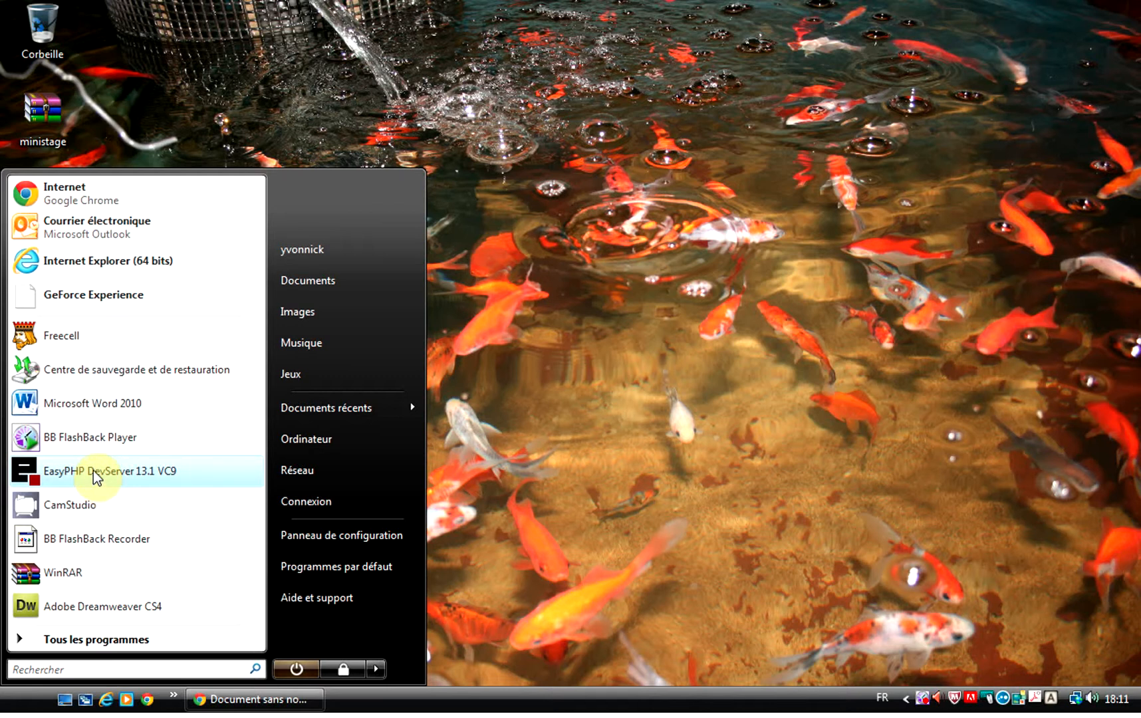
pyautogui.click(92, 470)
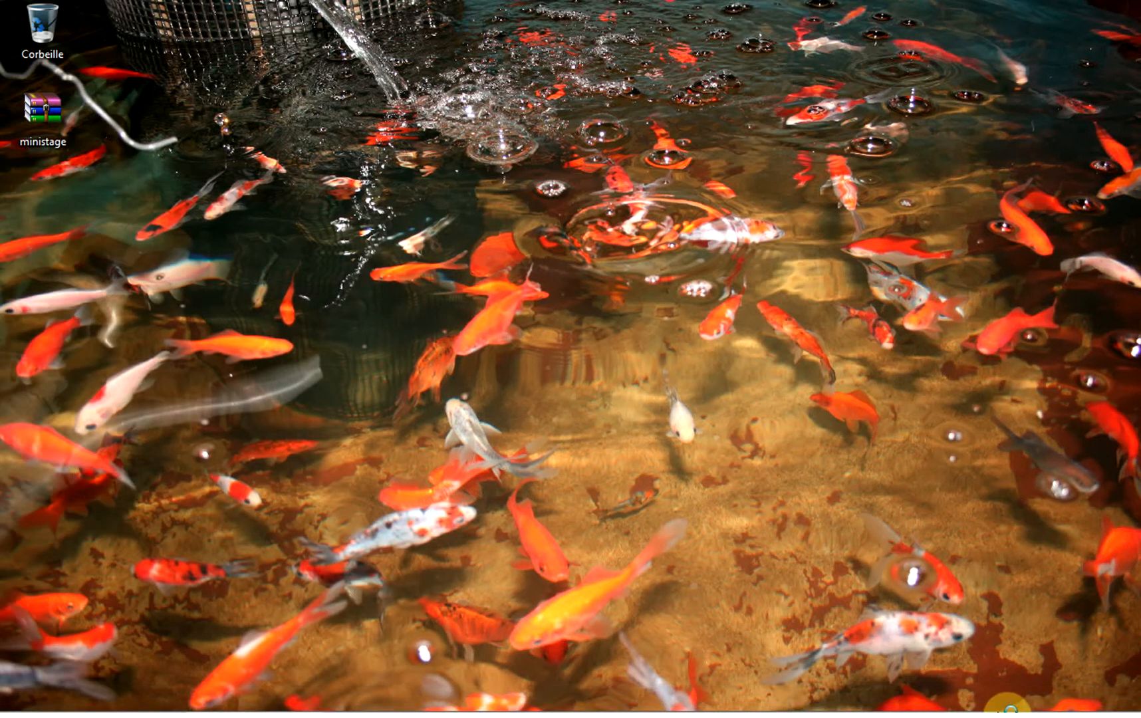
pyautogui.moveTo(905, 706)
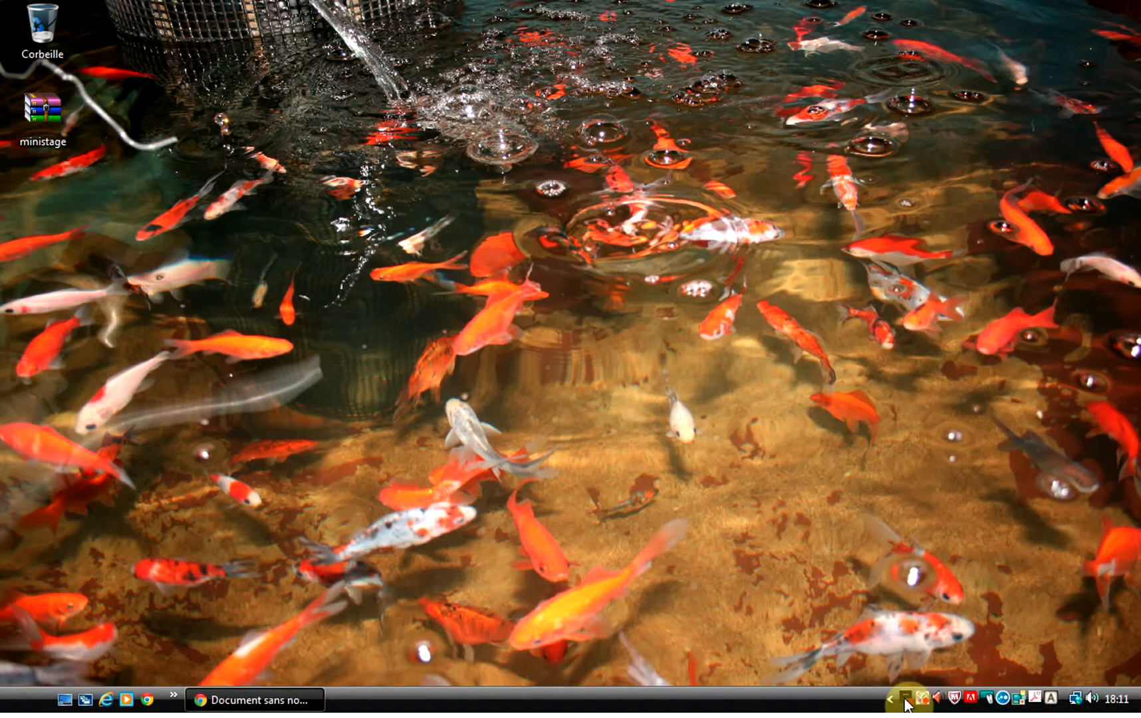
pyautogui.rightClick(906, 698)
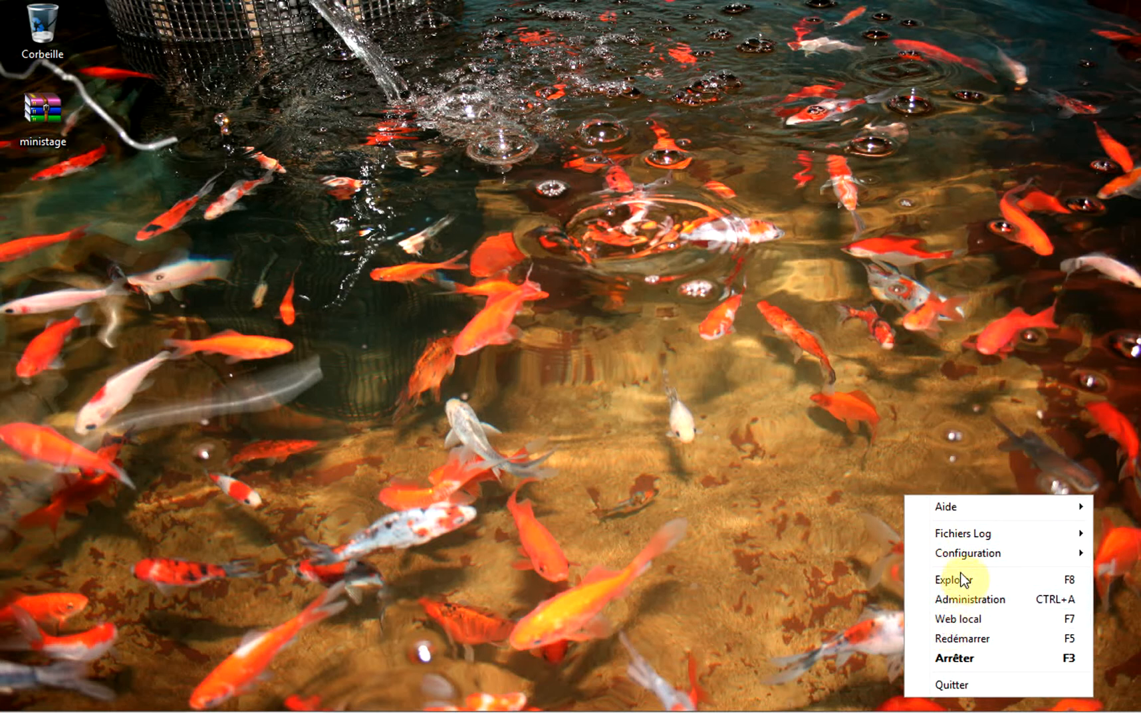
# Browse the Fichiers Log and Configuration submenus of the EasyPHP tray menu.
pyautogui.moveTo(955, 544)
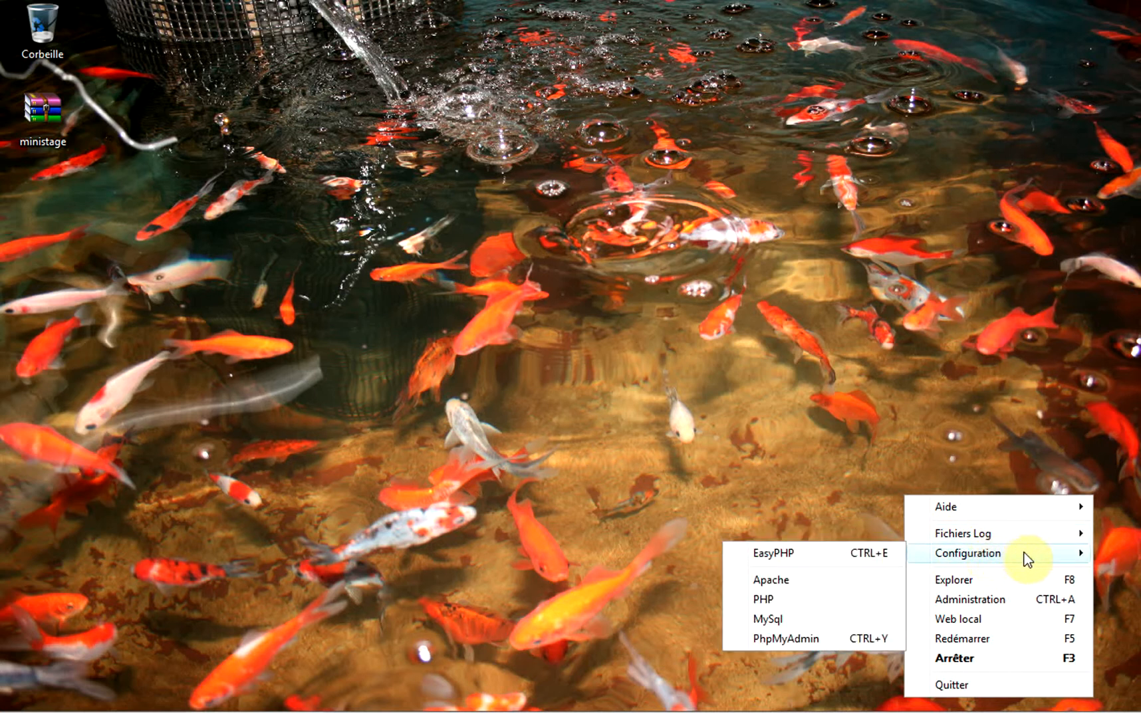
pyautogui.moveTo(1011, 557)
# Show the EasyPHP localweb folder through the tray menu's Explorer option, then close it.
pyautogui.click(964, 581)
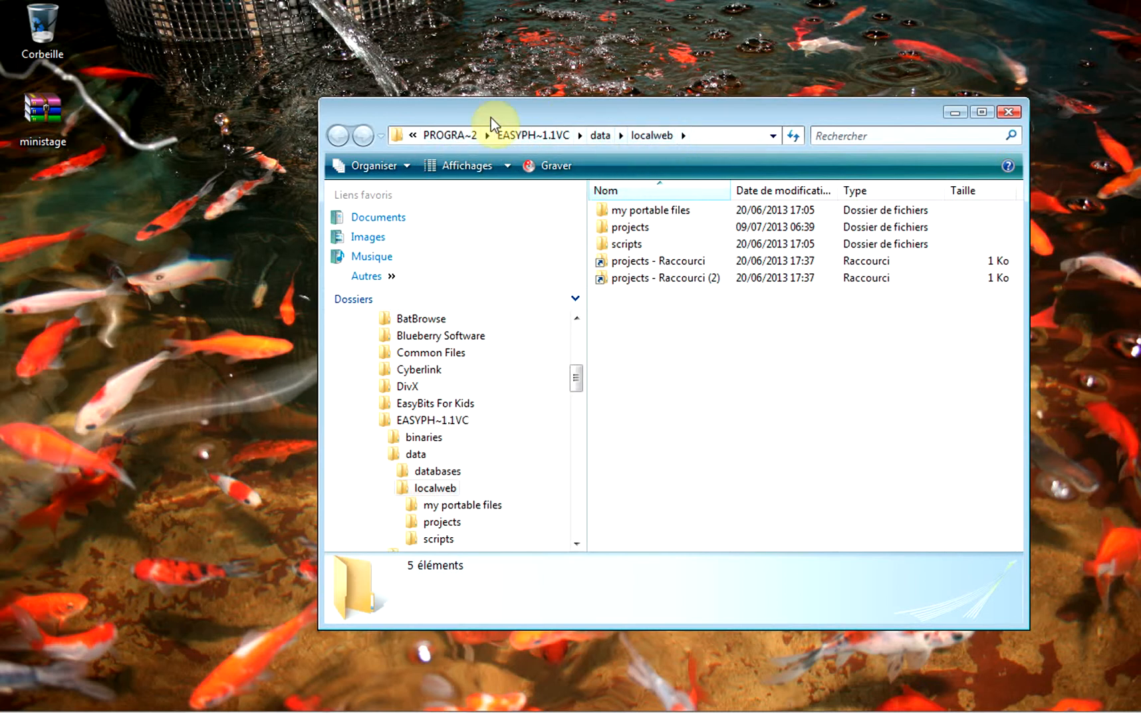
pyautogui.moveTo(554, 114); pyautogui.dragTo(384, 132)
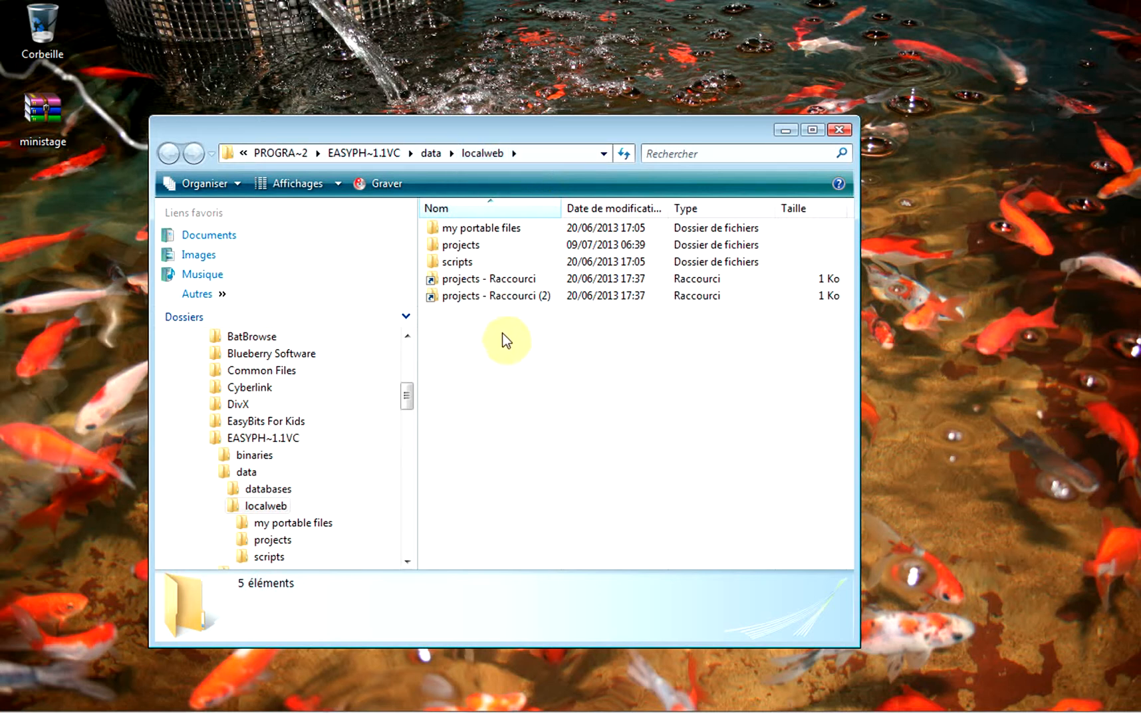
pyautogui.click(838, 131)
# View the 127.0.0.1 local web root in a maximized Chrome window, then close the browser.
pyautogui.moveTo(915, 705)
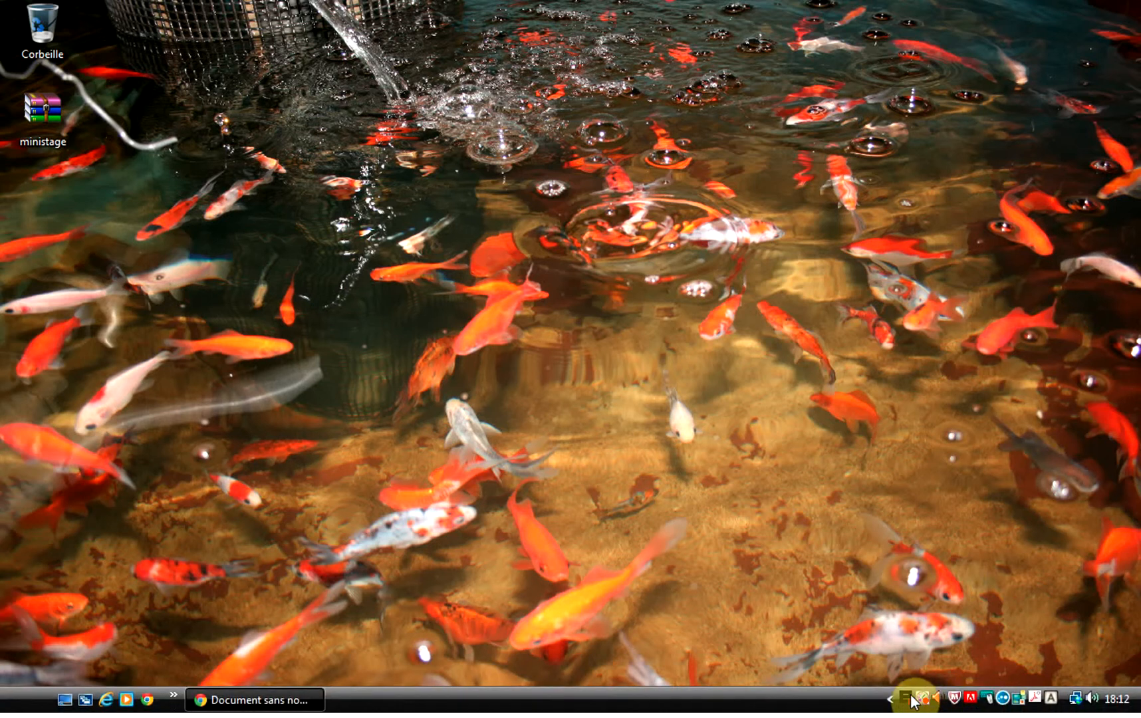
pyautogui.rightClick(904, 697)
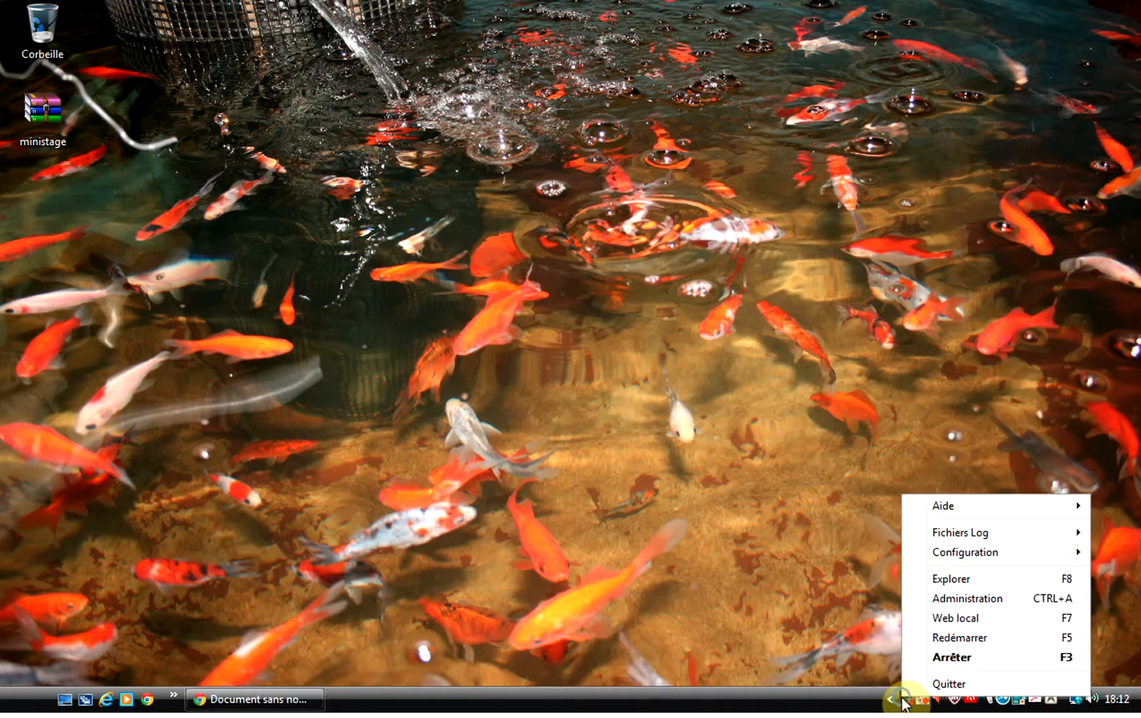
pyautogui.click(966, 618)
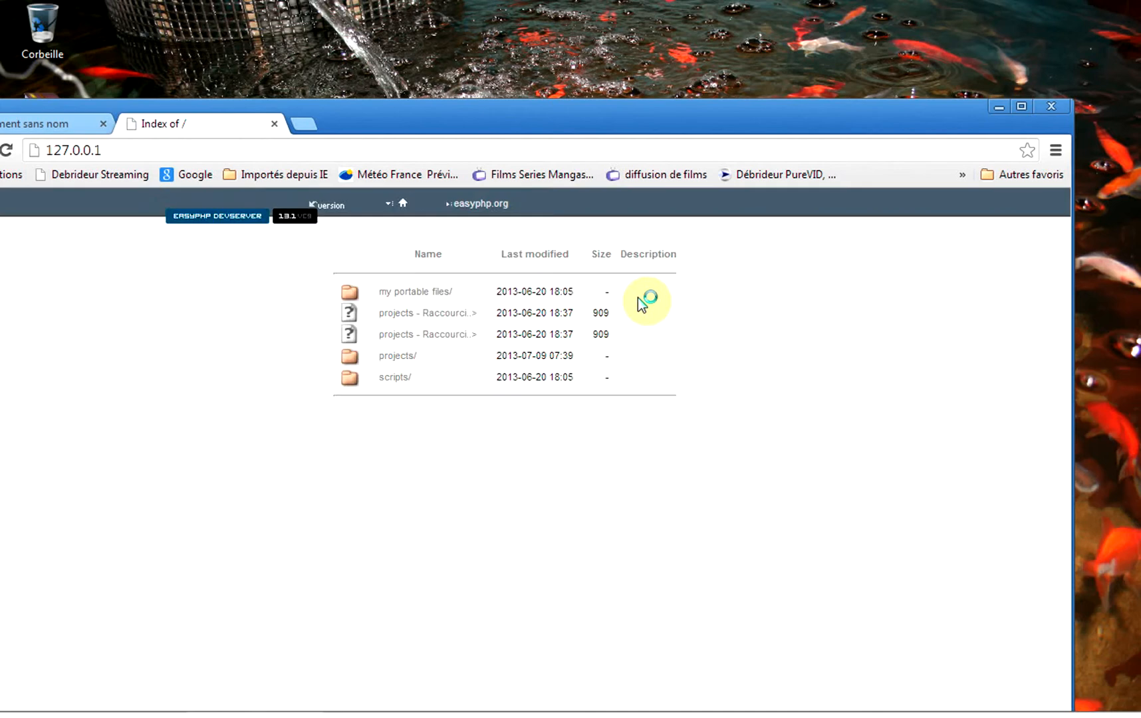
pyautogui.doubleClick(678, 119)
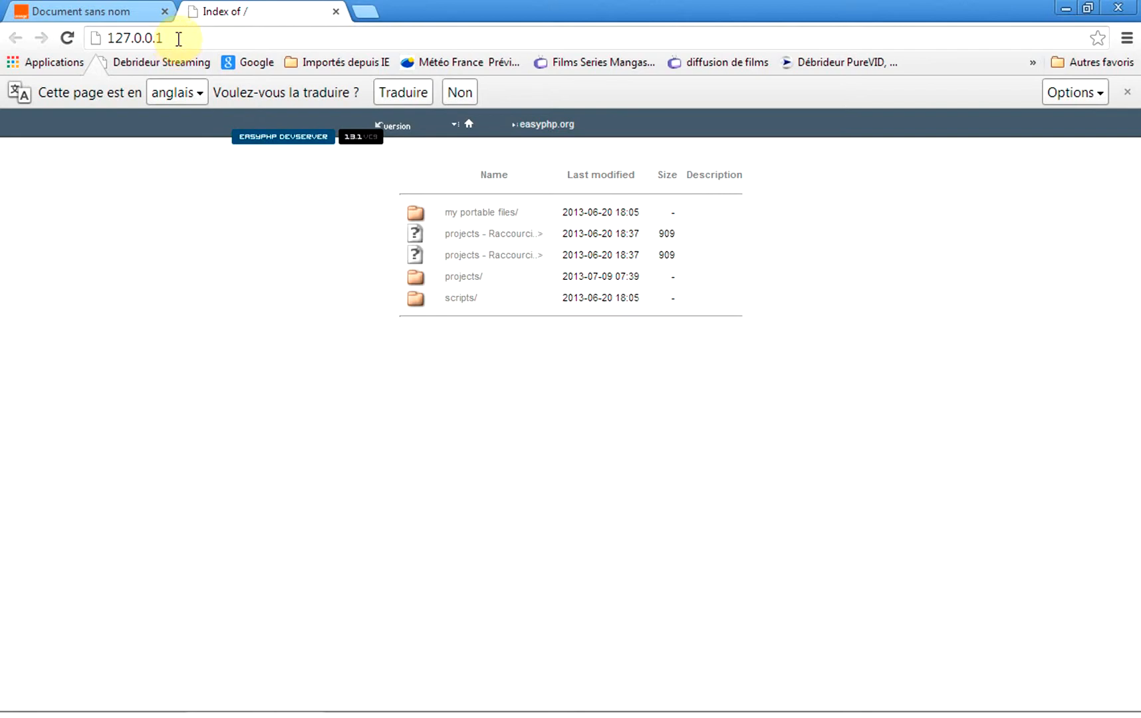
pyautogui.moveTo(1061, 693)
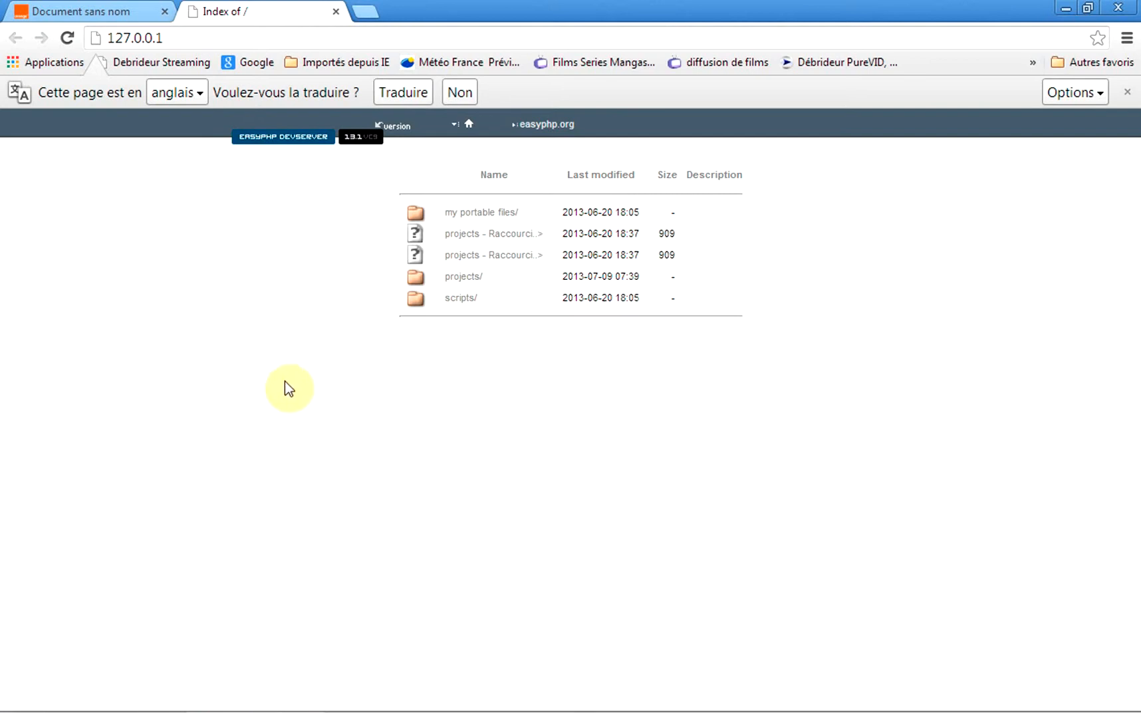
pyautogui.moveTo(922, 707)
pyautogui.click(1121, 9)
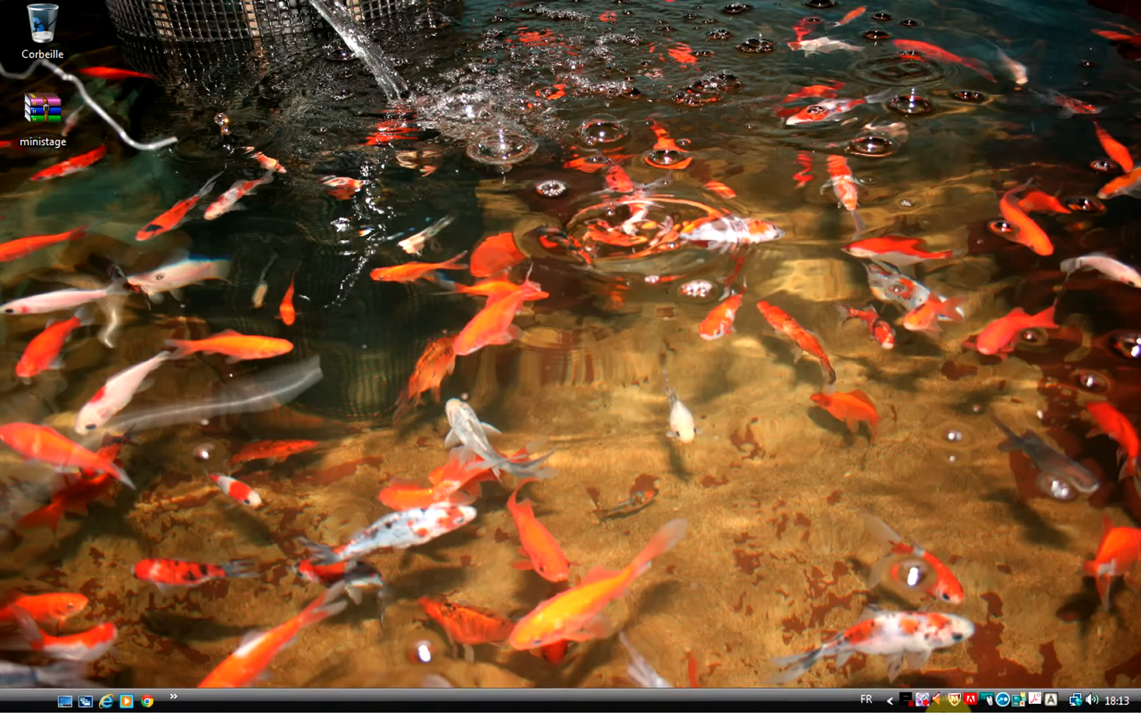
pyautogui.rightClick(911, 697)
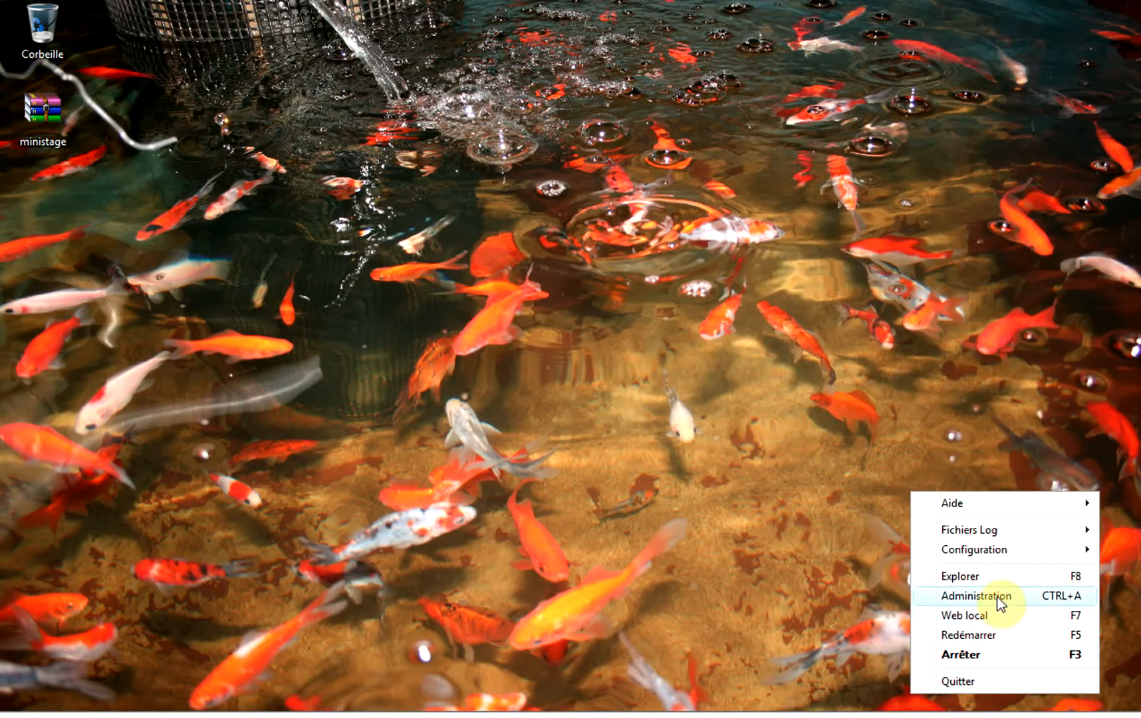
# Go to the EasyPHP administration page and launch phpMyAdmin from its Modules list.
pyautogui.click(997, 598)
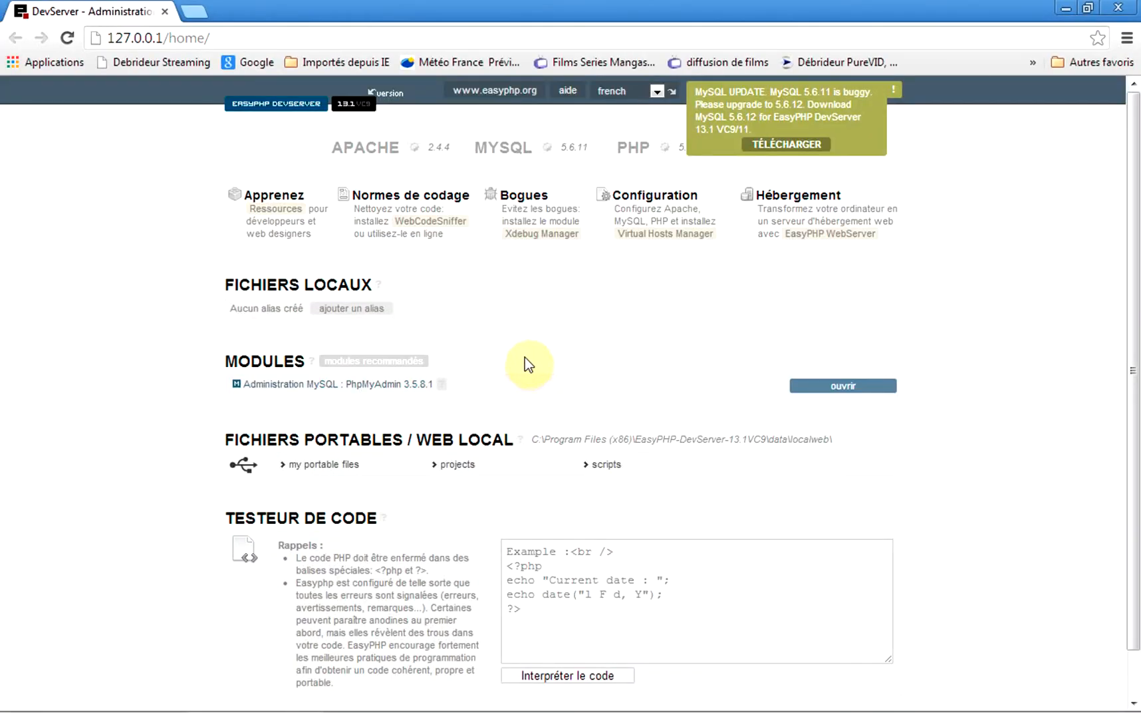
pyautogui.click(872, 386)
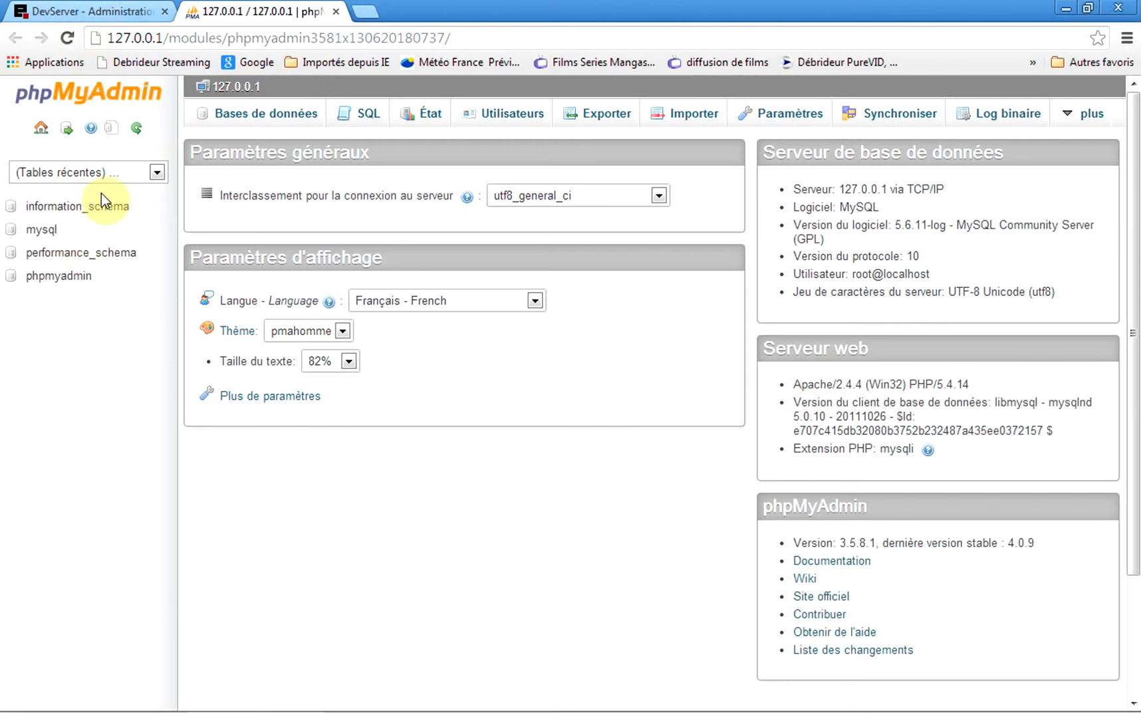
# Inspect the mysql database's procs_priv table structure, then close the phpMyAdmin tab.
pyautogui.click(47, 231)
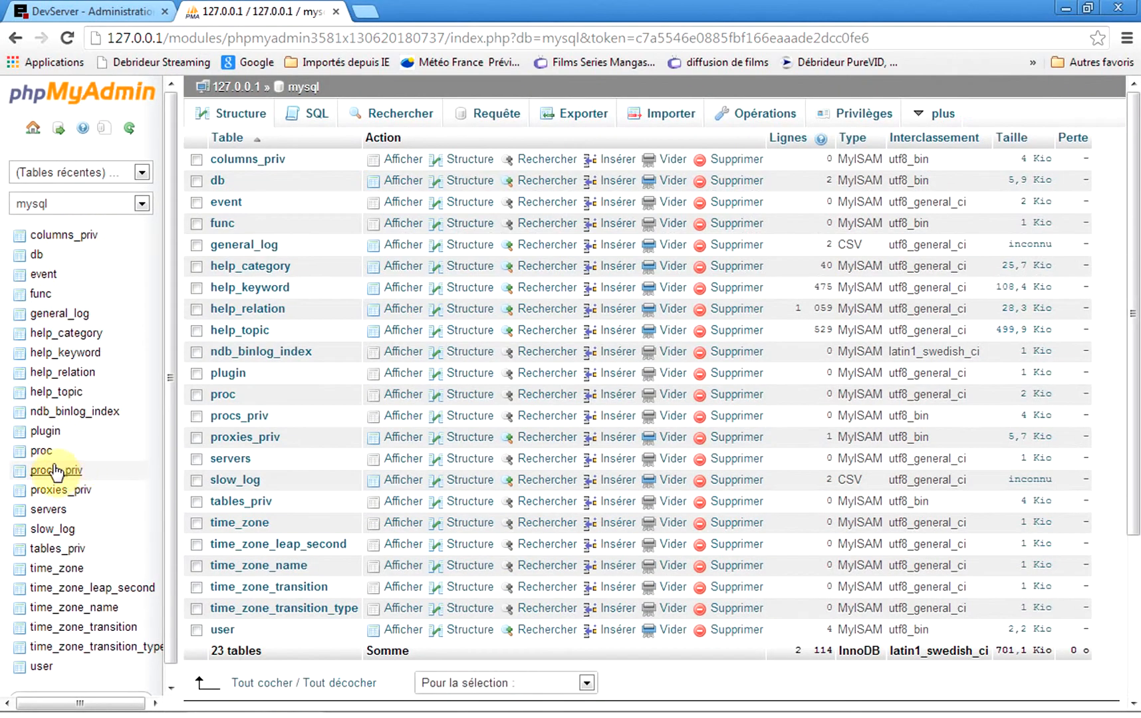
pyautogui.click(56, 471)
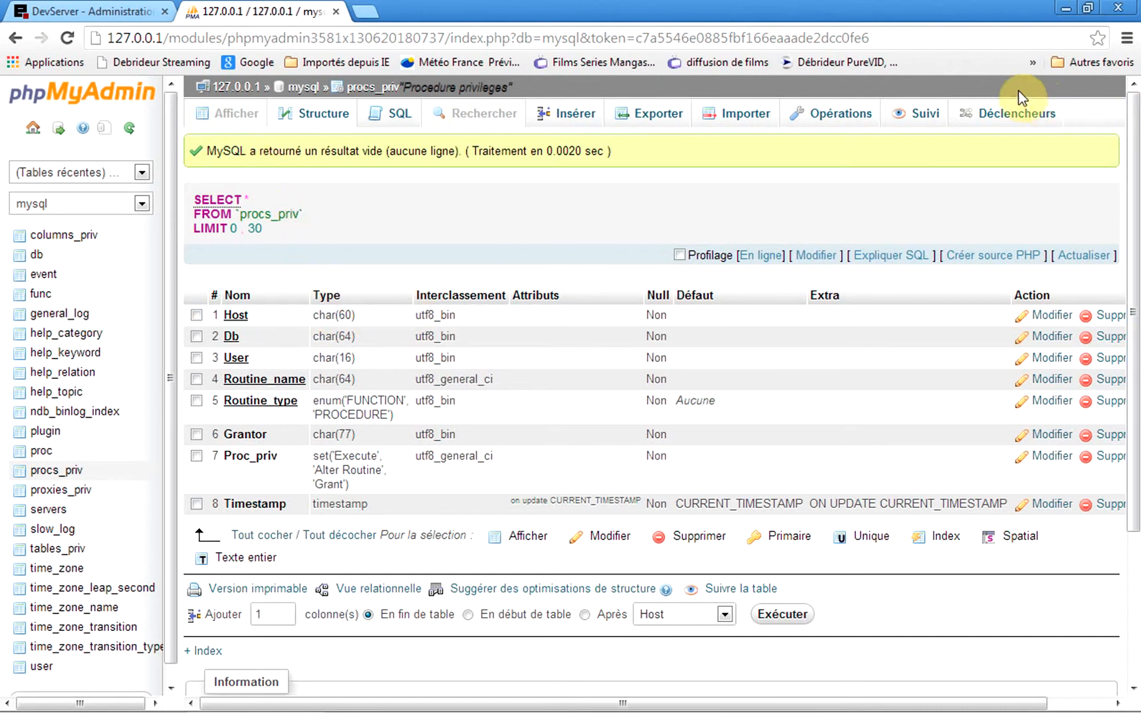
pyautogui.click(336, 13)
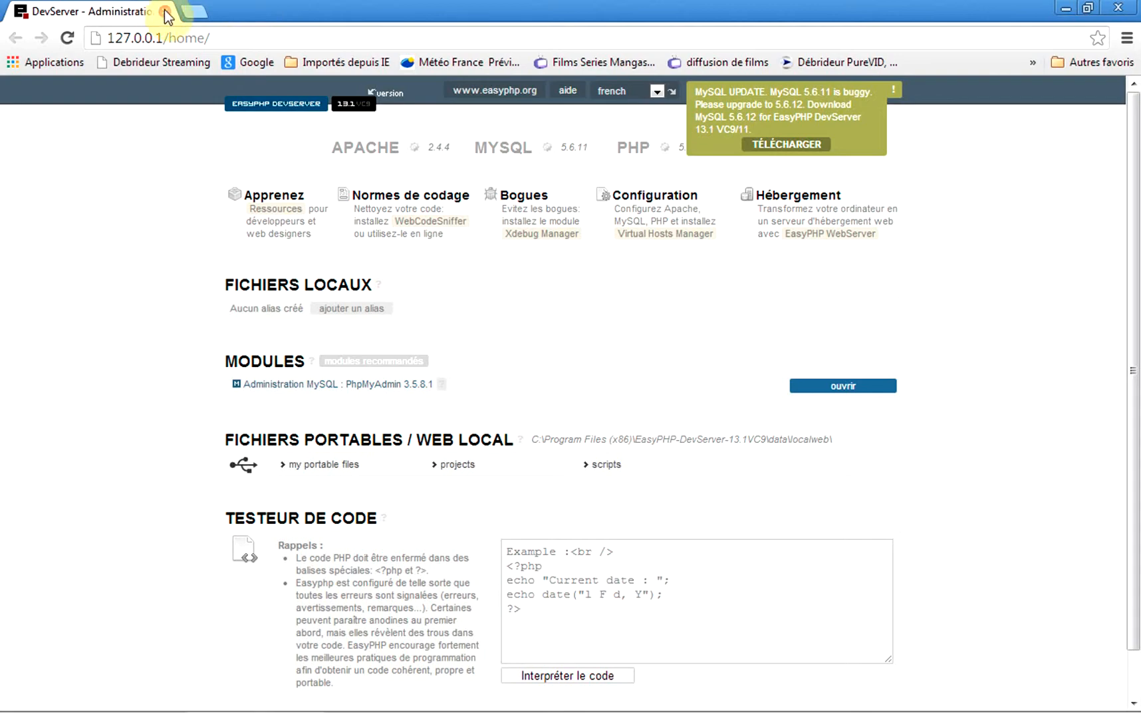
pyautogui.click(165, 12)
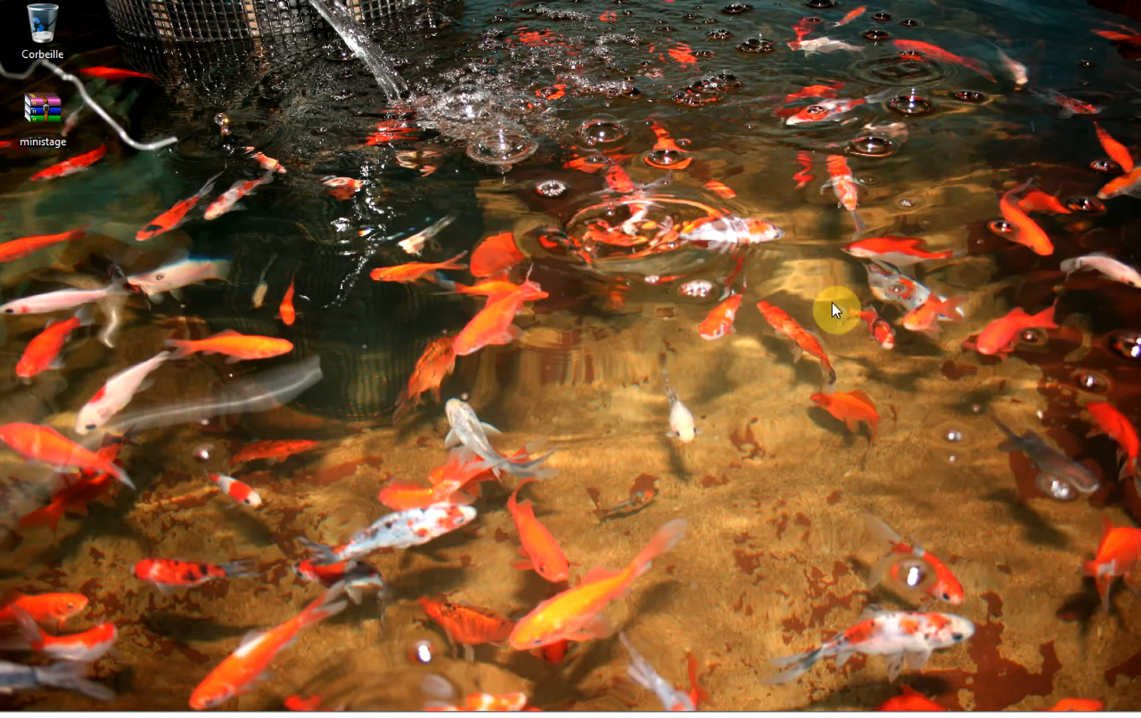
# Reopen the localweb folder via the EasyPHP tray Explorer option and select ministage.rar on the desktop.
pyautogui.moveTo(918, 706)
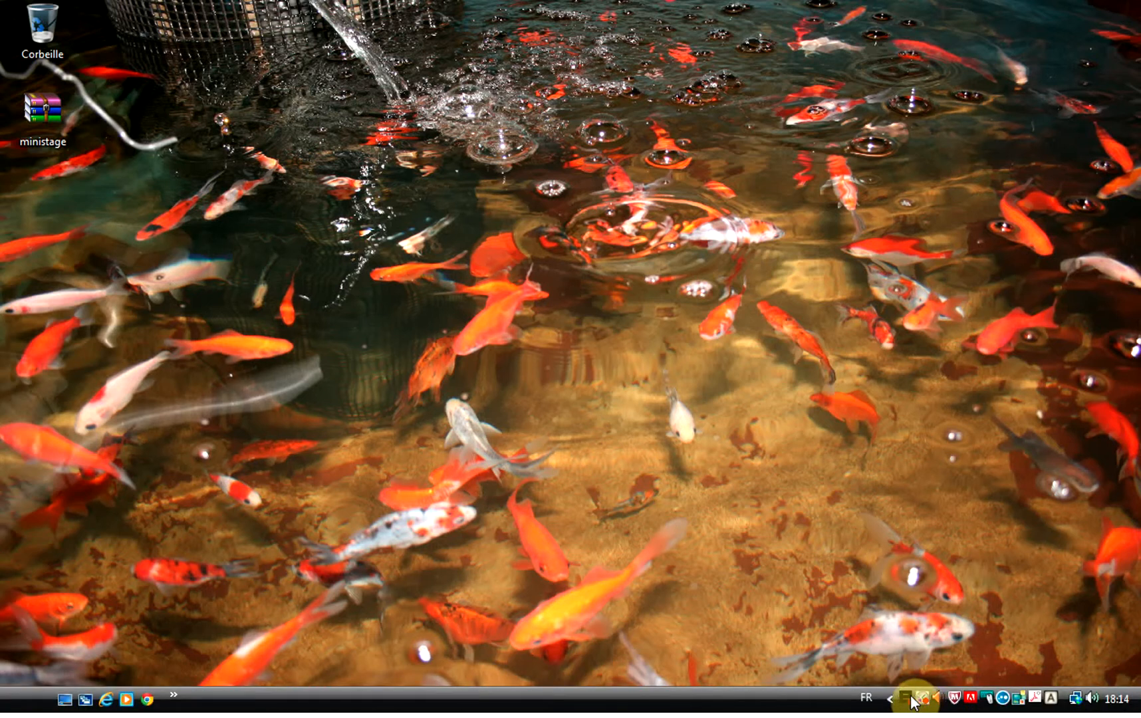
pyautogui.rightClick(907, 699)
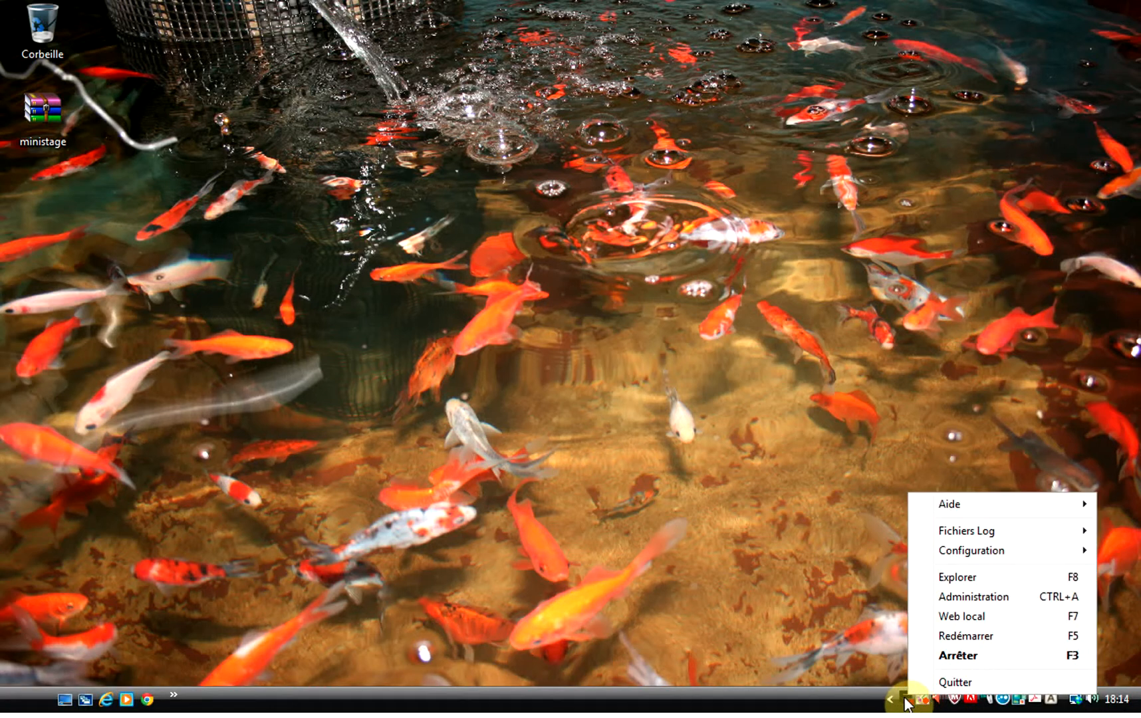
pyautogui.click(970, 579)
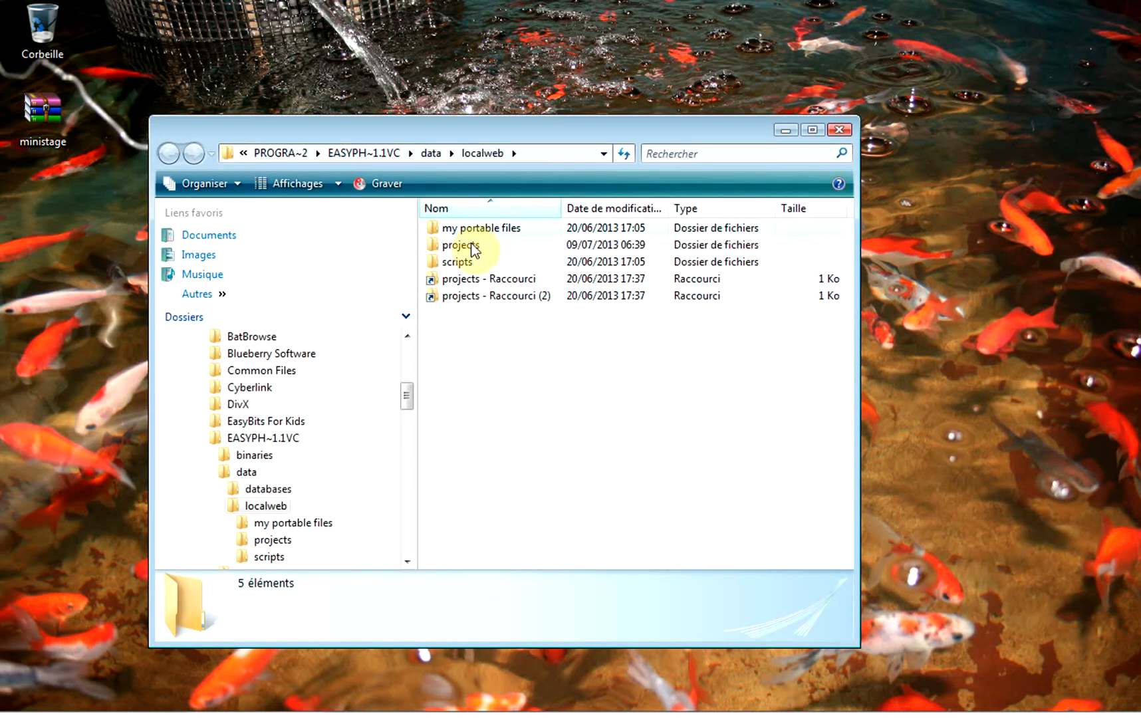
pyautogui.click(51, 109)
# Open ministage.rar in WinRAR, closing the WinRAR website and the licence reminder.
pyautogui.rightClick(50, 109)
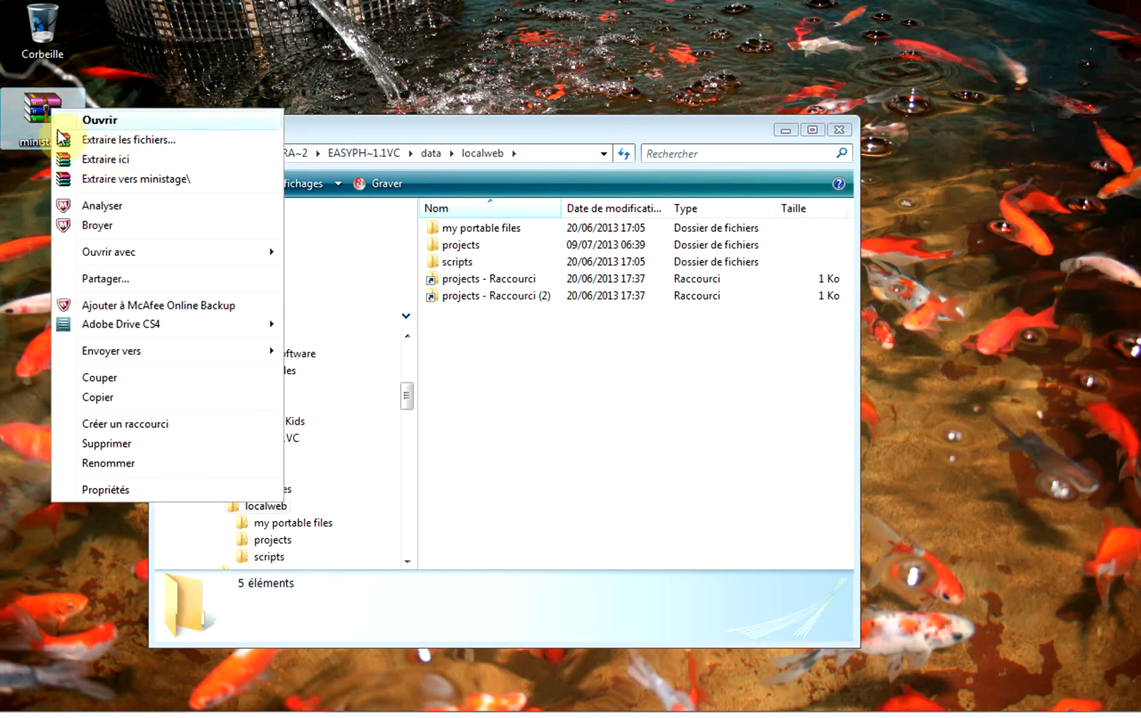
pyautogui.click(35, 101)
pyautogui.doubleClick(36, 100)
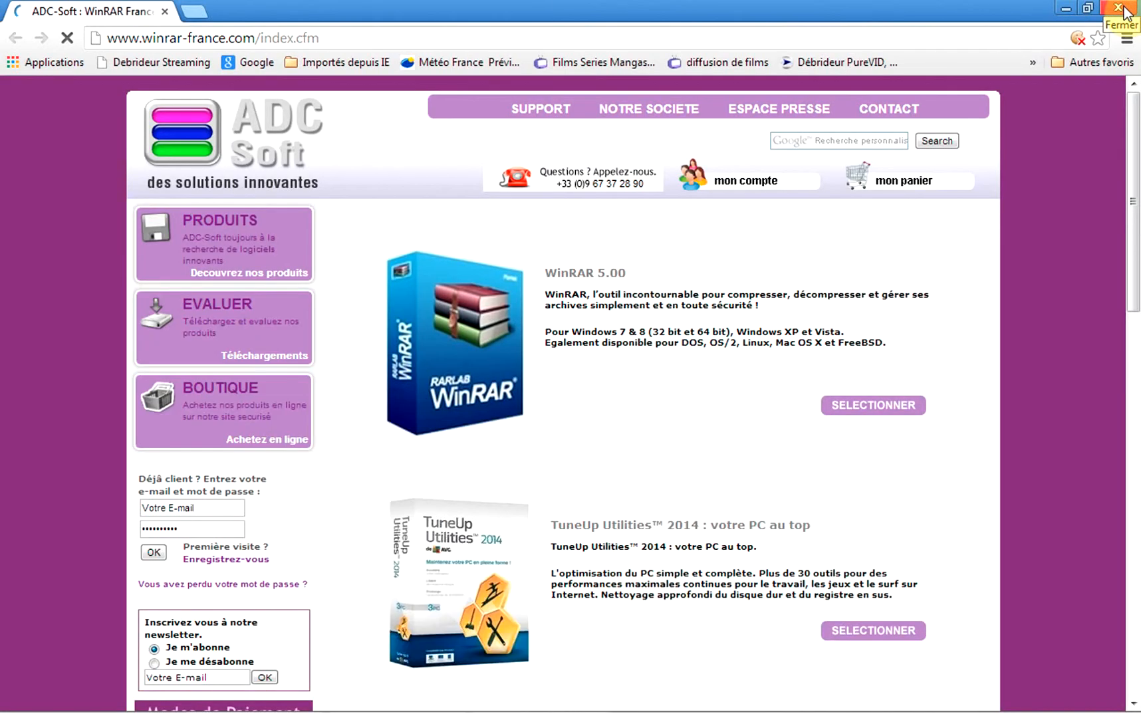
pyautogui.click(1117, 7)
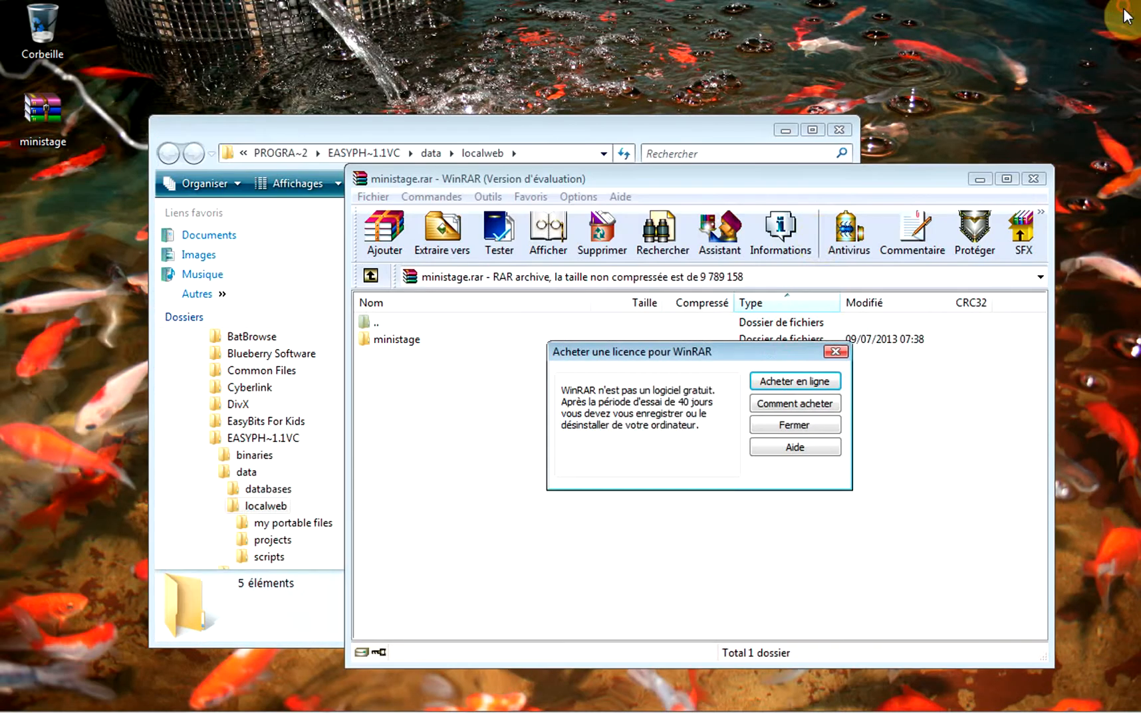
pyautogui.click(794, 425)
# Drag the ministage folder from the archive into EasyPHP's localweb folder to extract it.
pyautogui.moveTo(797, 178); pyautogui.dragTo(1140, 161)
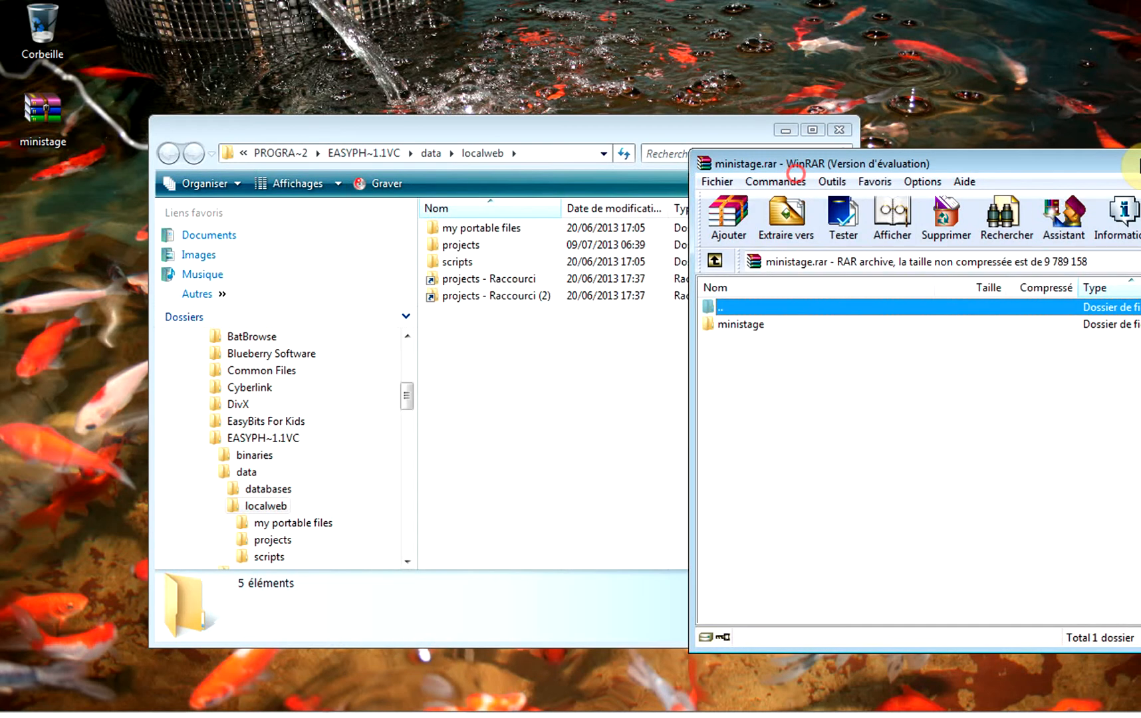
pyautogui.click(756, 322)
pyautogui.moveTo(757, 322); pyautogui.dragTo(451, 354)
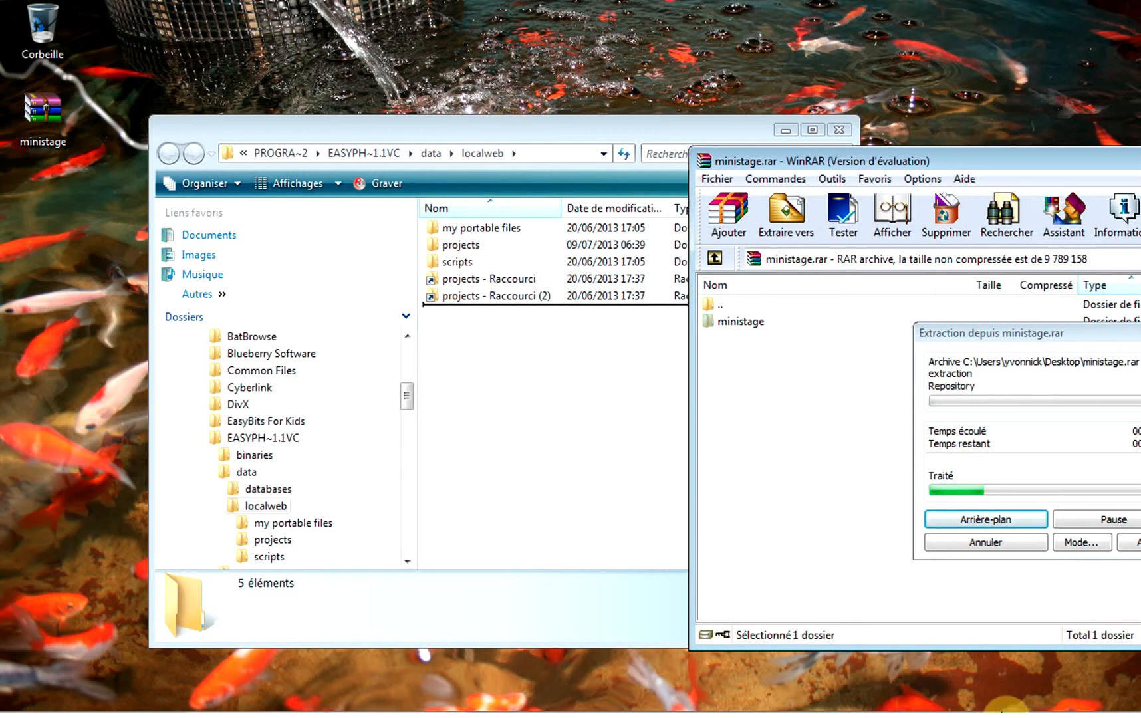
pyautogui.moveTo(951, 711)
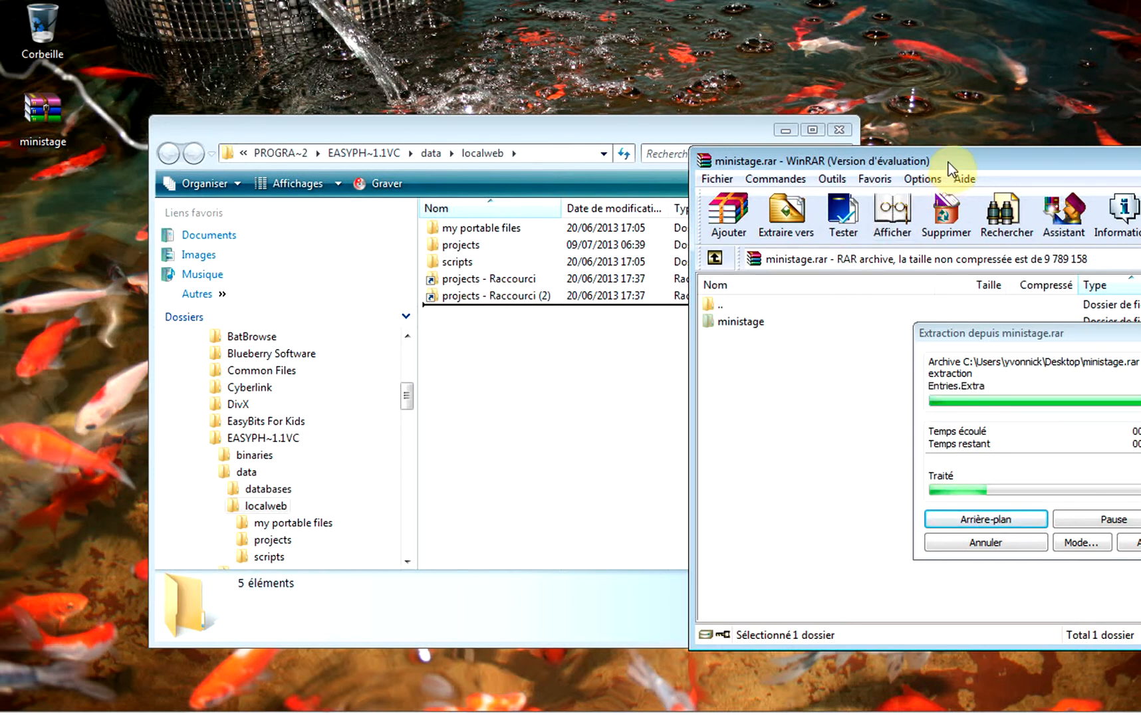
pyautogui.moveTo(948, 162); pyautogui.dragTo(661, 164)
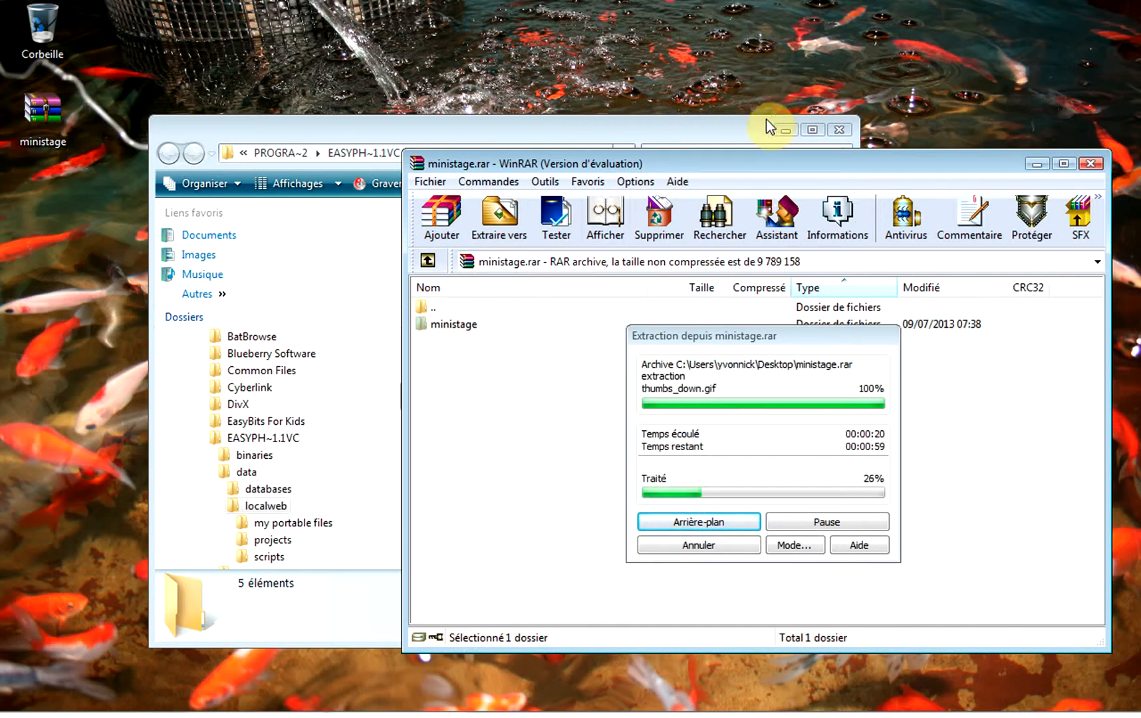
pyautogui.moveTo(909, 164); pyautogui.dragTo(818, 338)
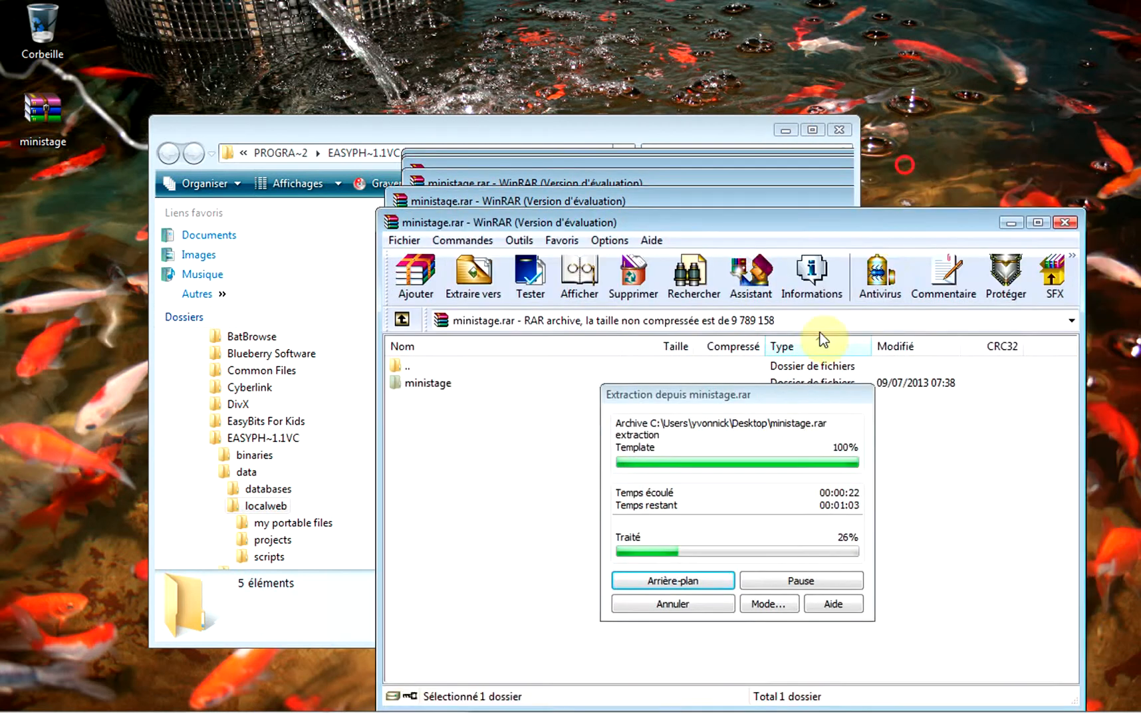
pyautogui.click(789, 125)
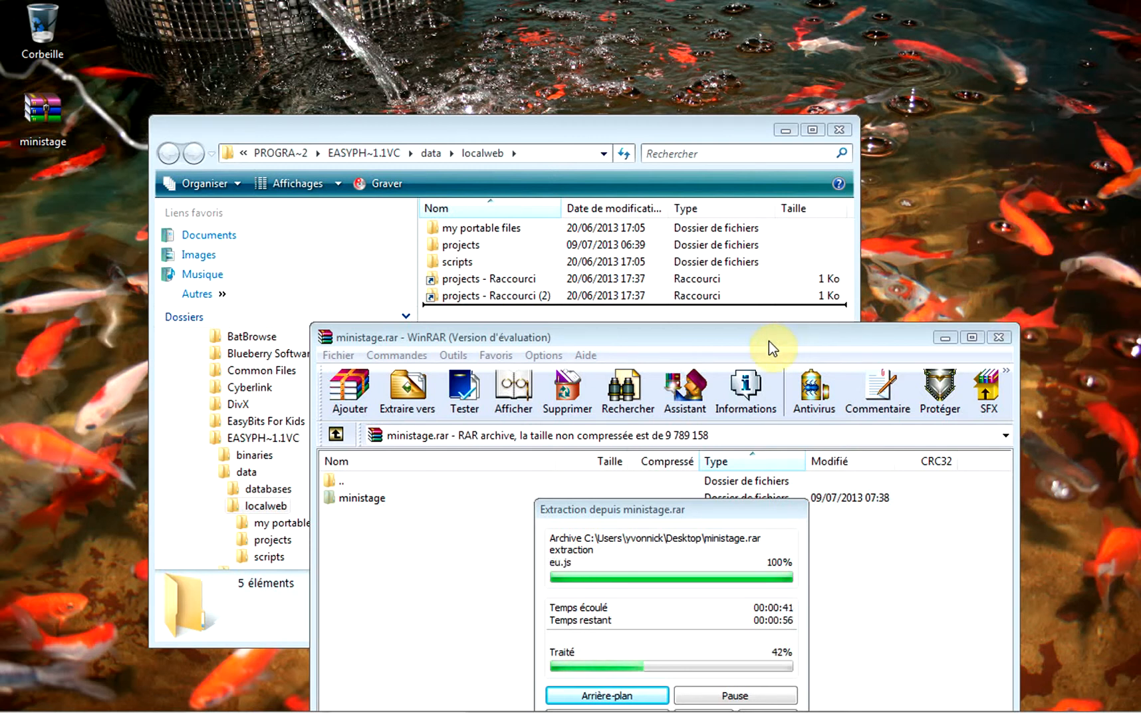
pyautogui.moveTo(769, 341); pyautogui.dragTo(747, 58)
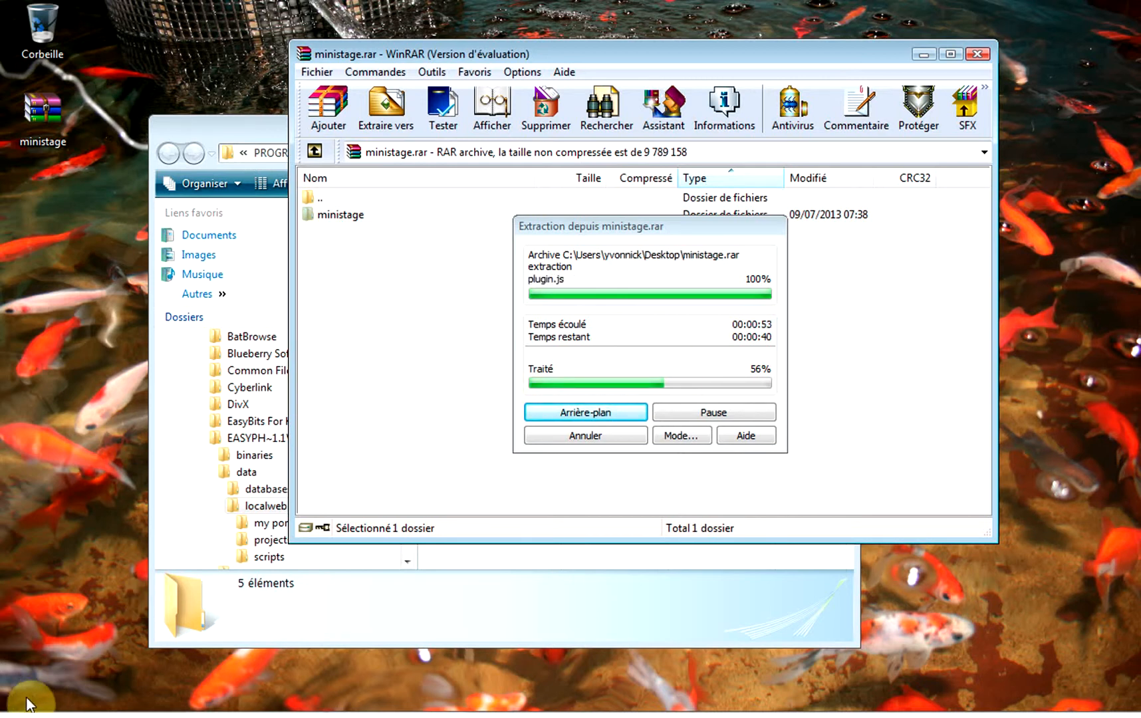
pyautogui.moveTo(53, 679)
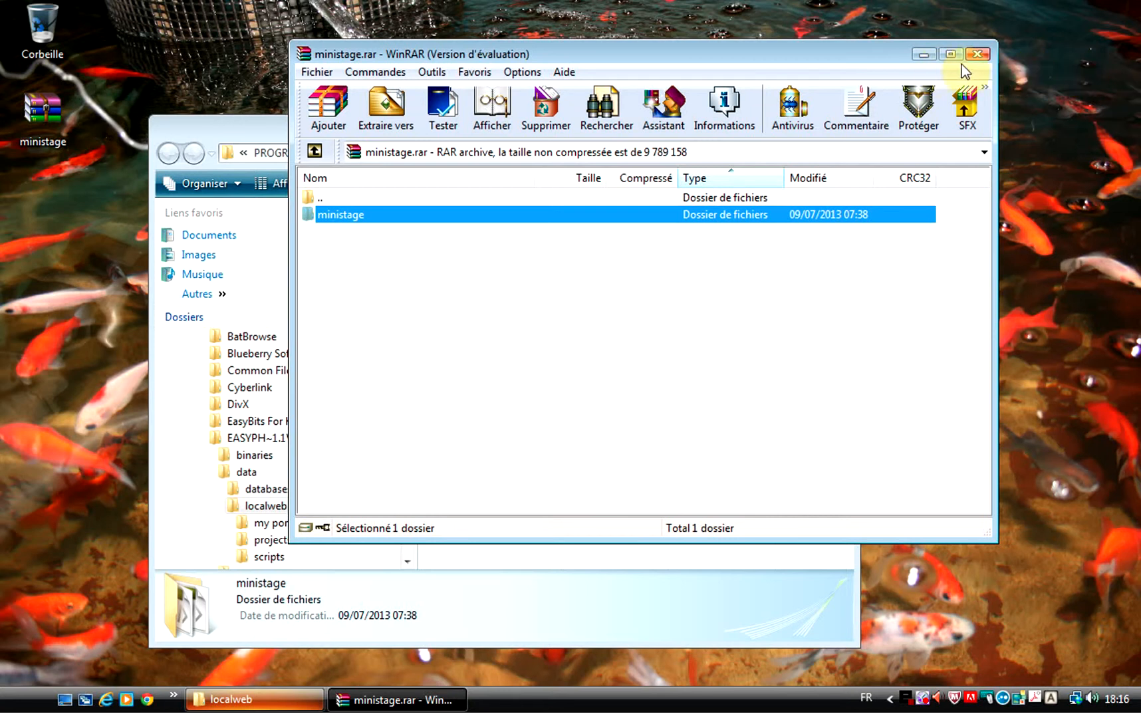
# Close the WinRAR archive window once extraction is finished.
pyautogui.click(389, 283)
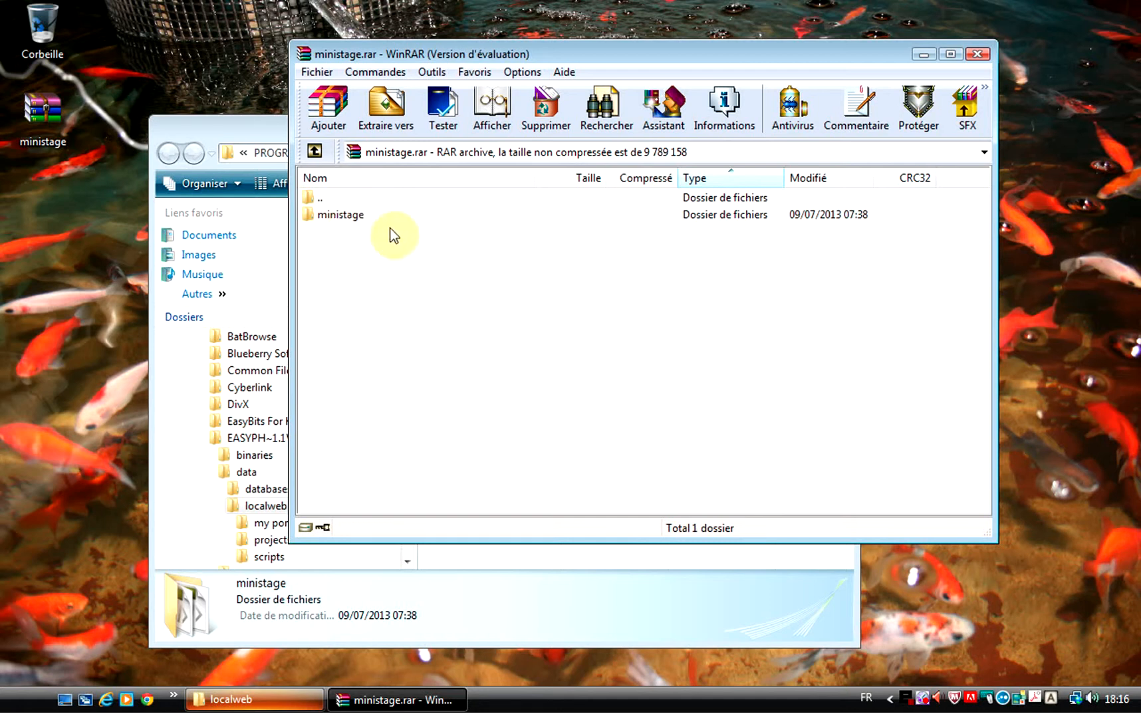
pyautogui.click(333, 220)
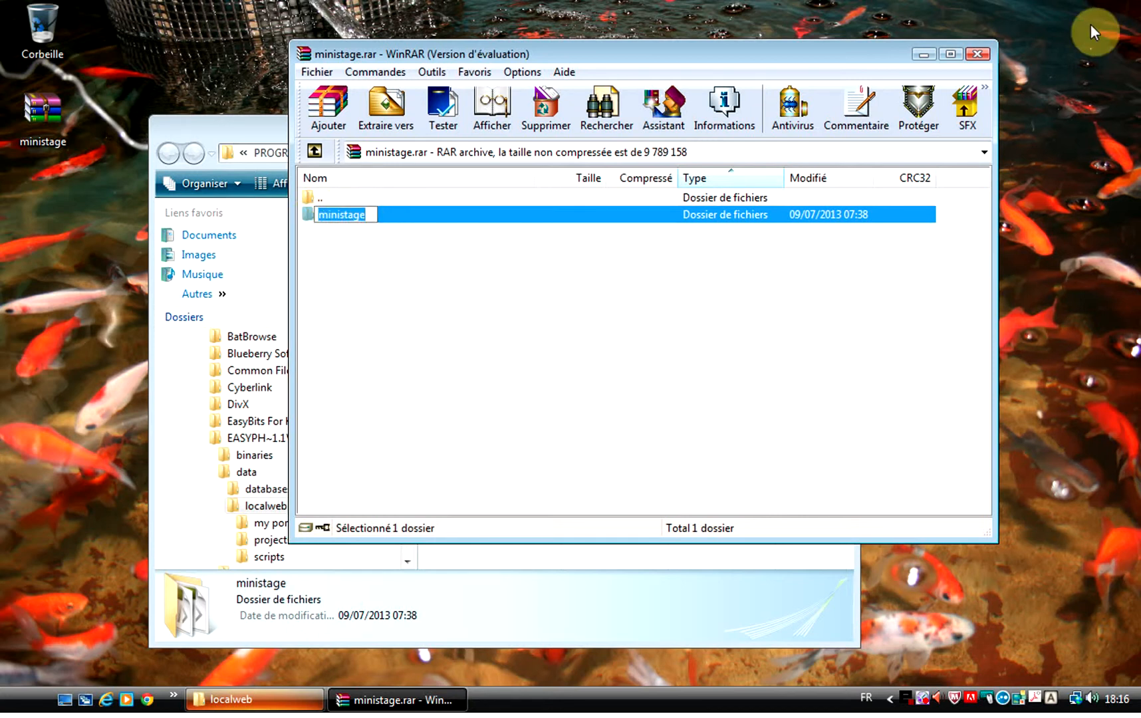
pyautogui.click(976, 56)
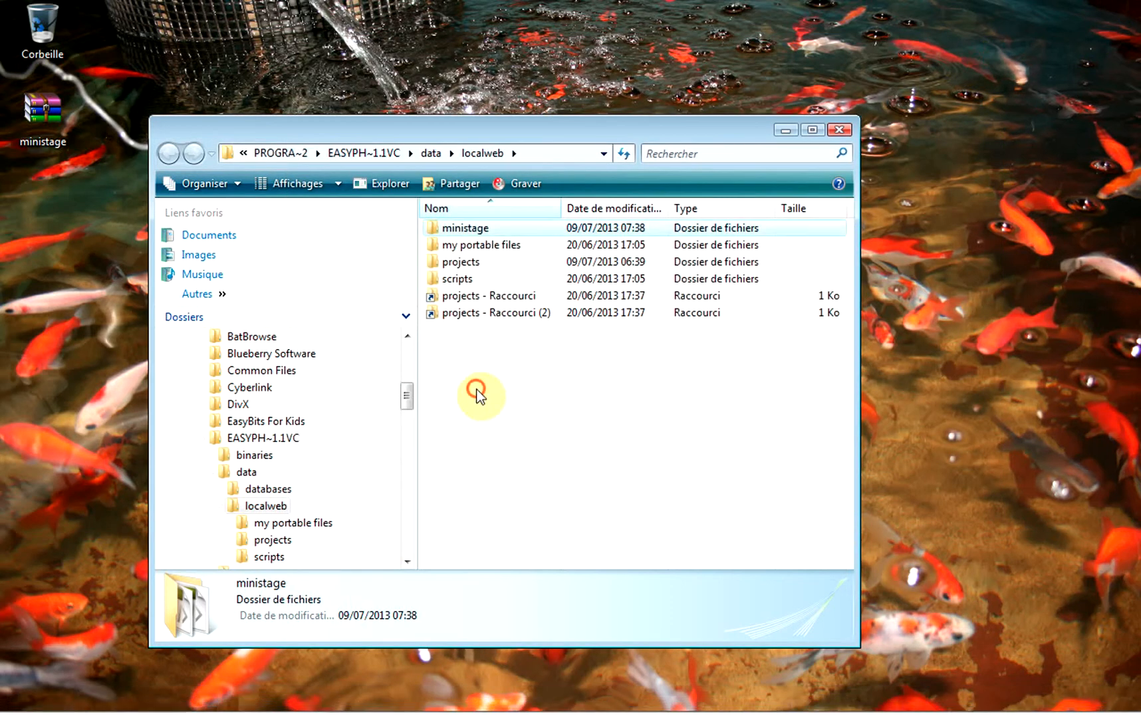
# Review the extracted ministage folder full-screen with a wider Name column, then close it.
pyautogui.doubleClick(466, 228)
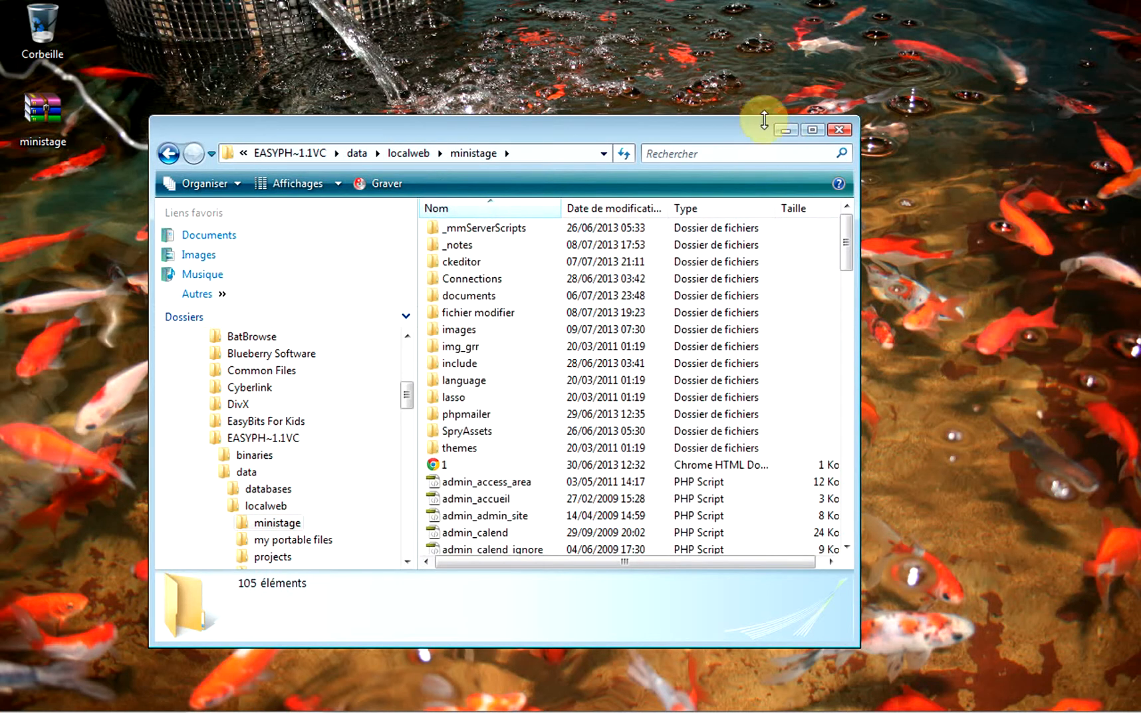
pyautogui.doubleClick(726, 130)
pyautogui.scroll(-20, 338, 390)
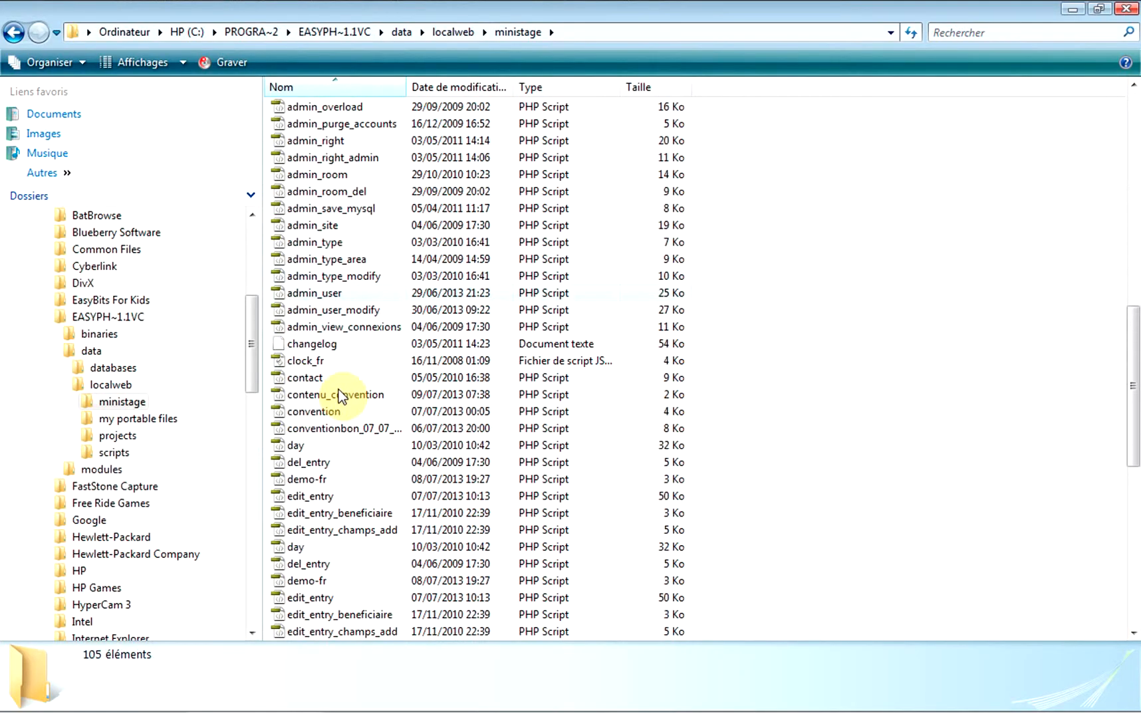
pyautogui.scroll(6, 328, 451)
pyautogui.scroll(18, 328, 451)
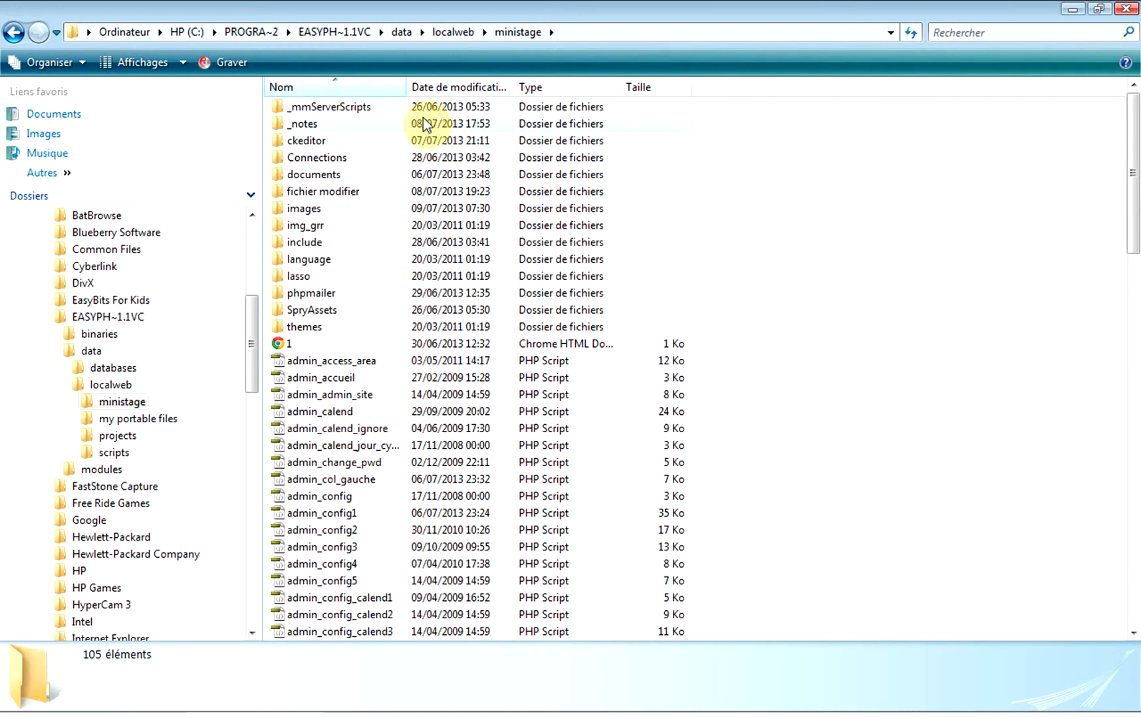
pyautogui.moveTo(406, 81); pyautogui.dragTo(535, 85)
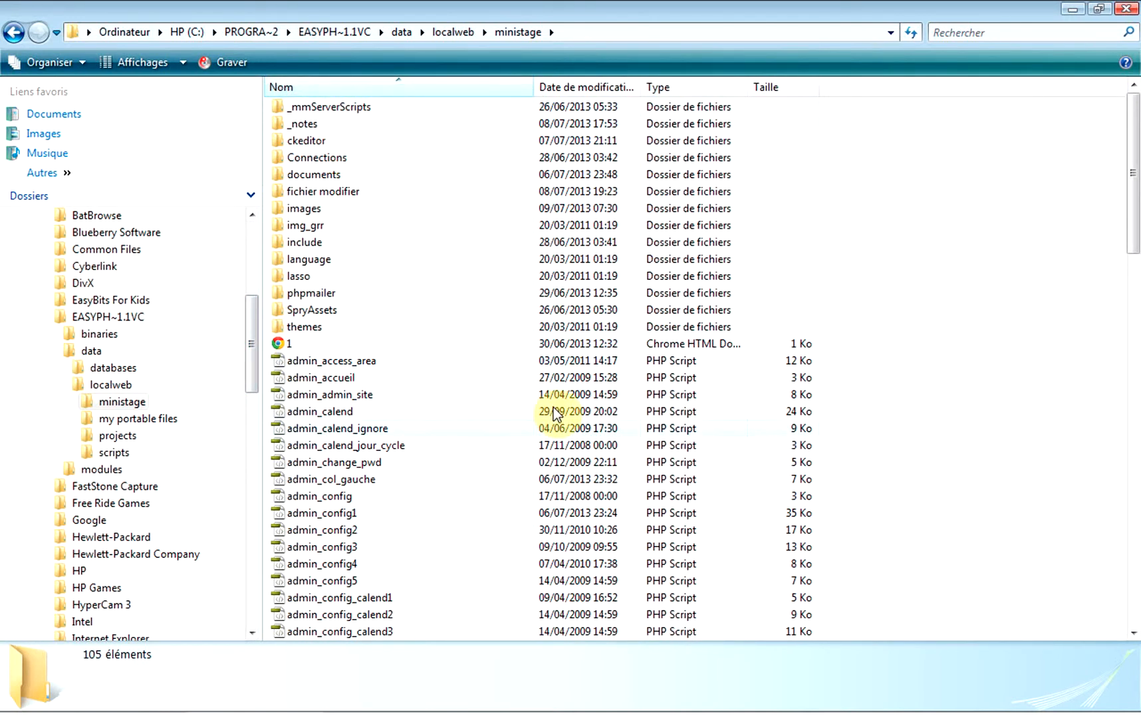
pyautogui.click(1124, 11)
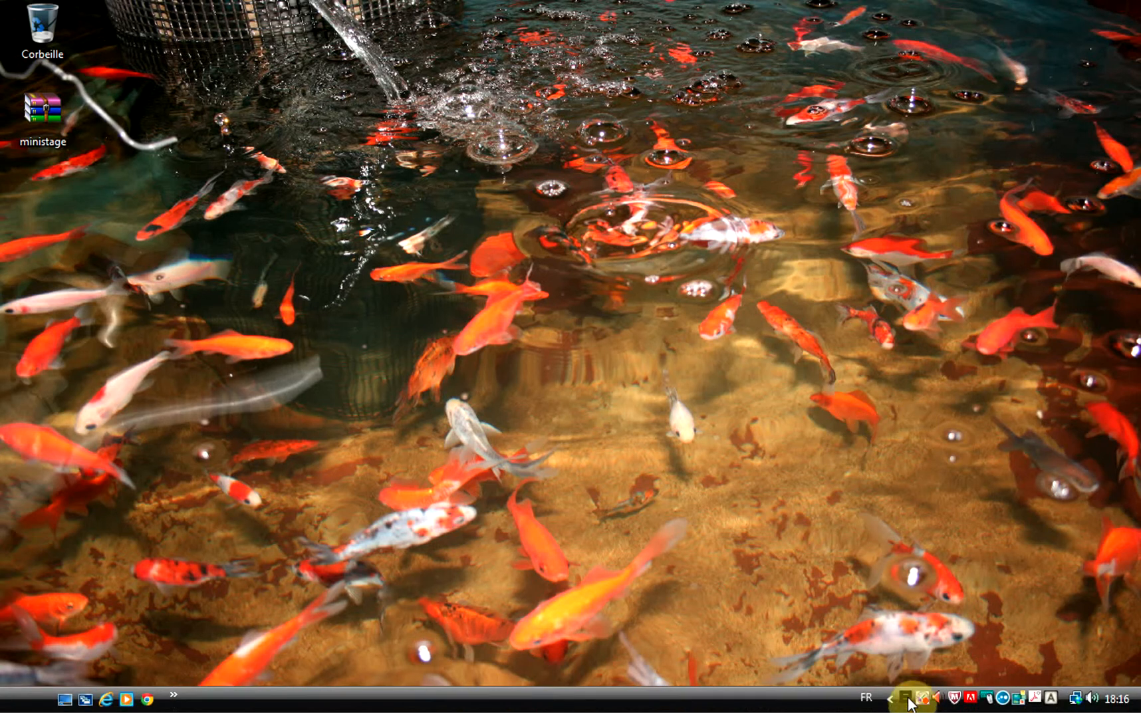
# Open the ministage site at 127.0.0.1/ministage/index.php from EasyPHP's Web local page.
pyautogui.rightClick(915, 698)
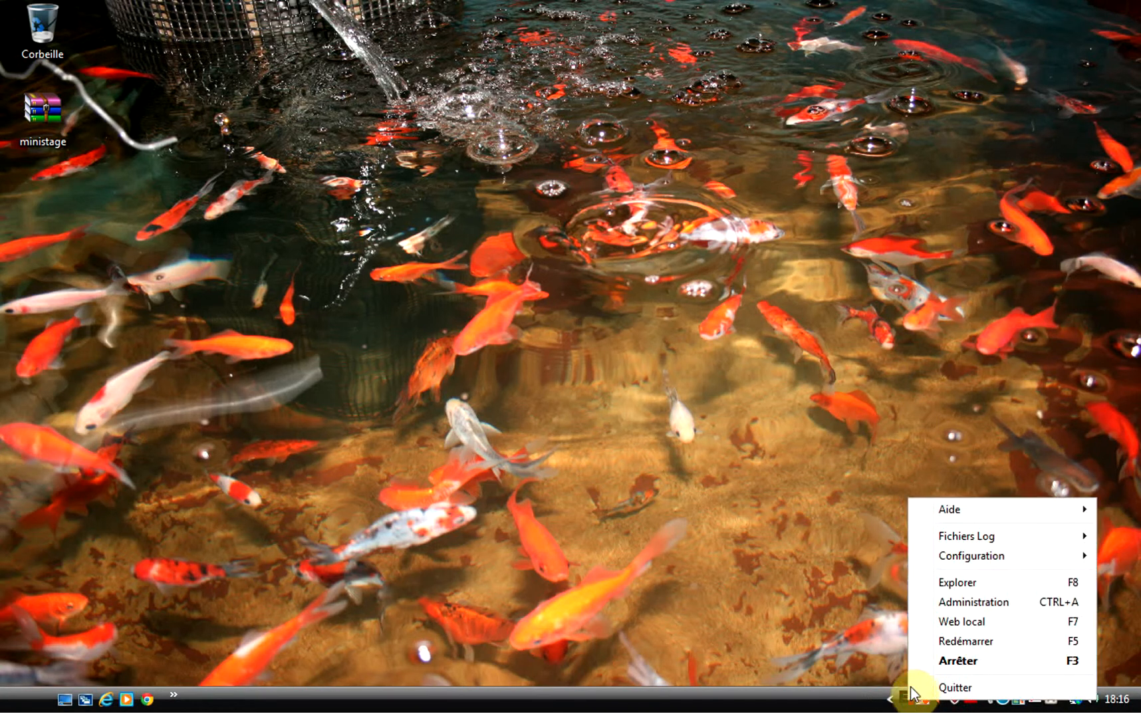
pyautogui.click(952, 624)
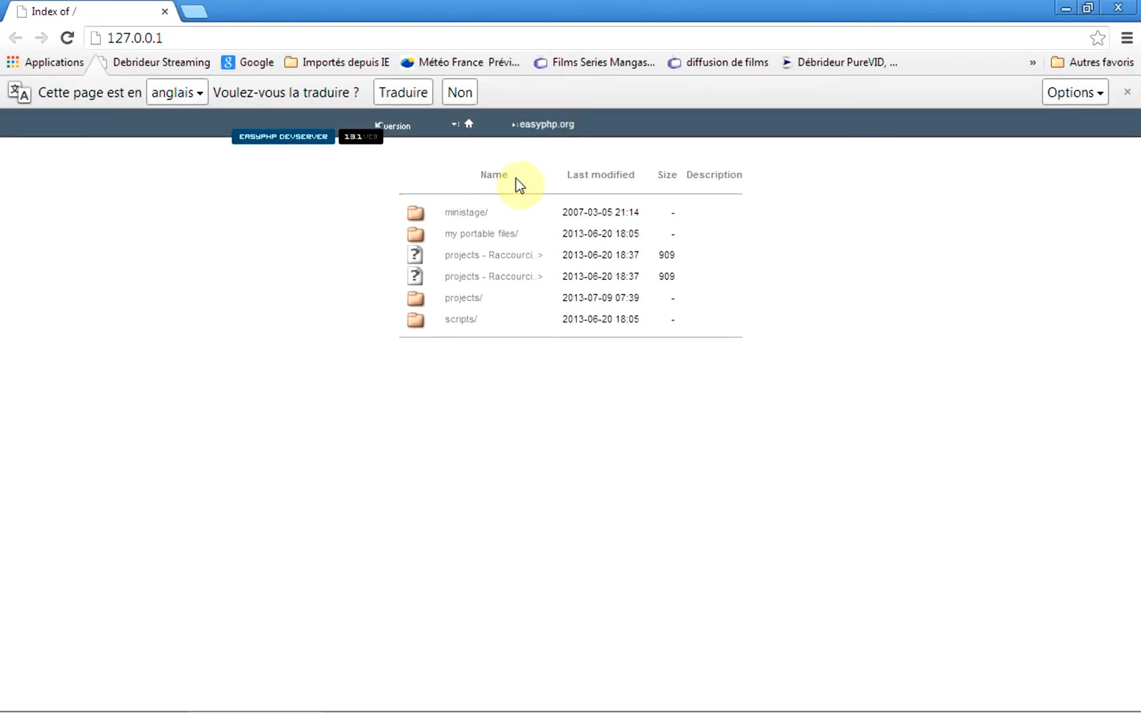
pyautogui.click(462, 213)
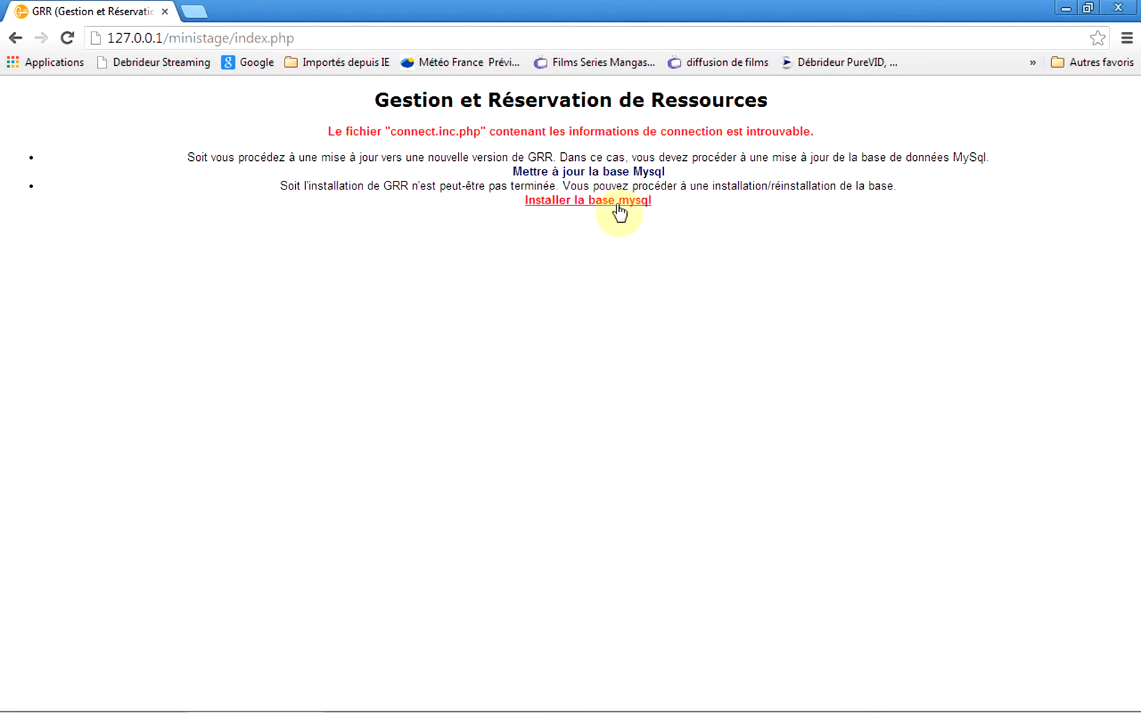
# Connect the GRR installer to MySQL on localhost as root with an empty password.
pyautogui.click(610, 203)
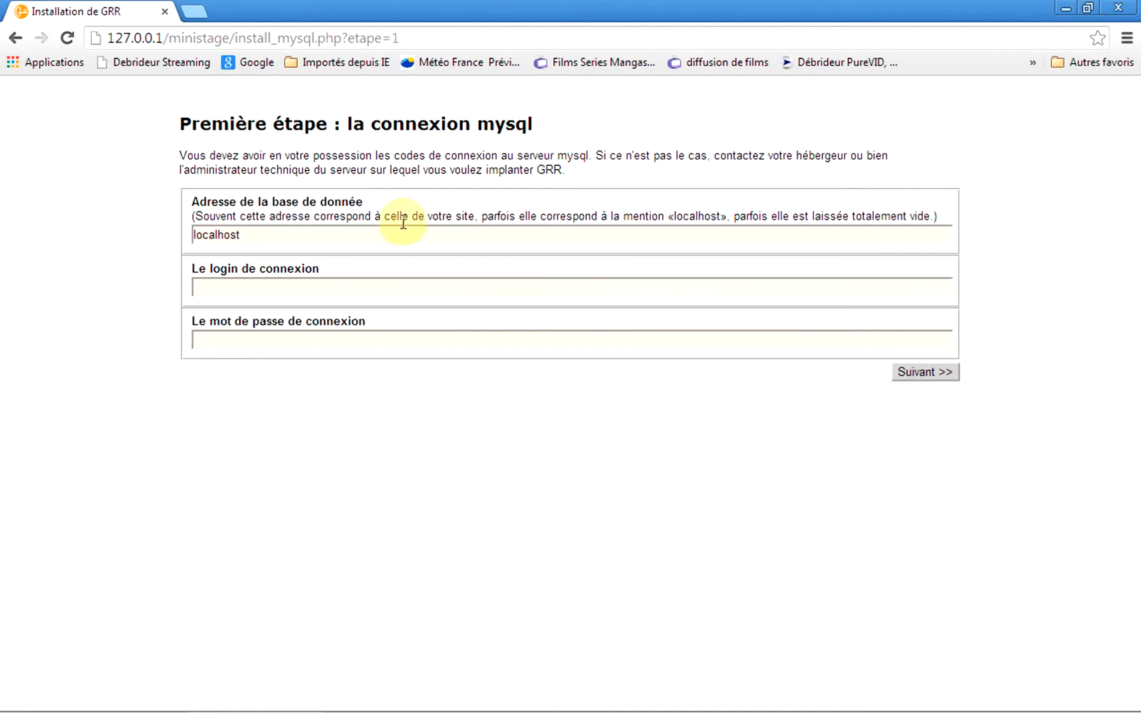
pyautogui.click(251, 233)
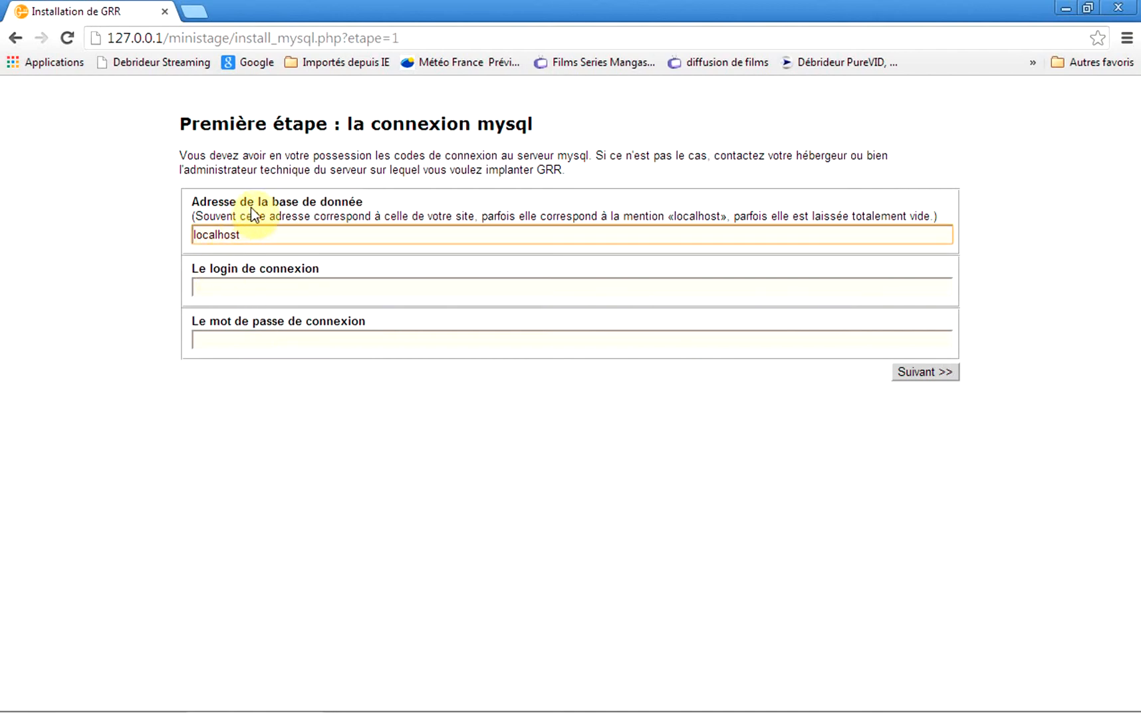
pyautogui.click(218, 288)
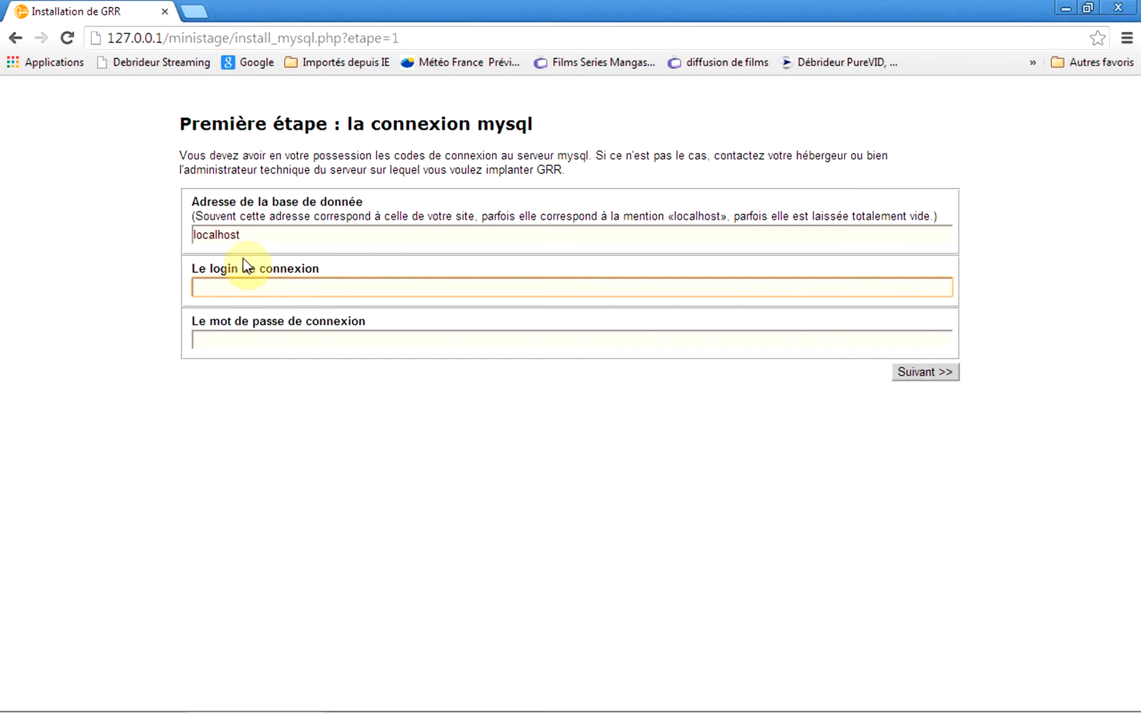
pyautogui.click(218, 290)
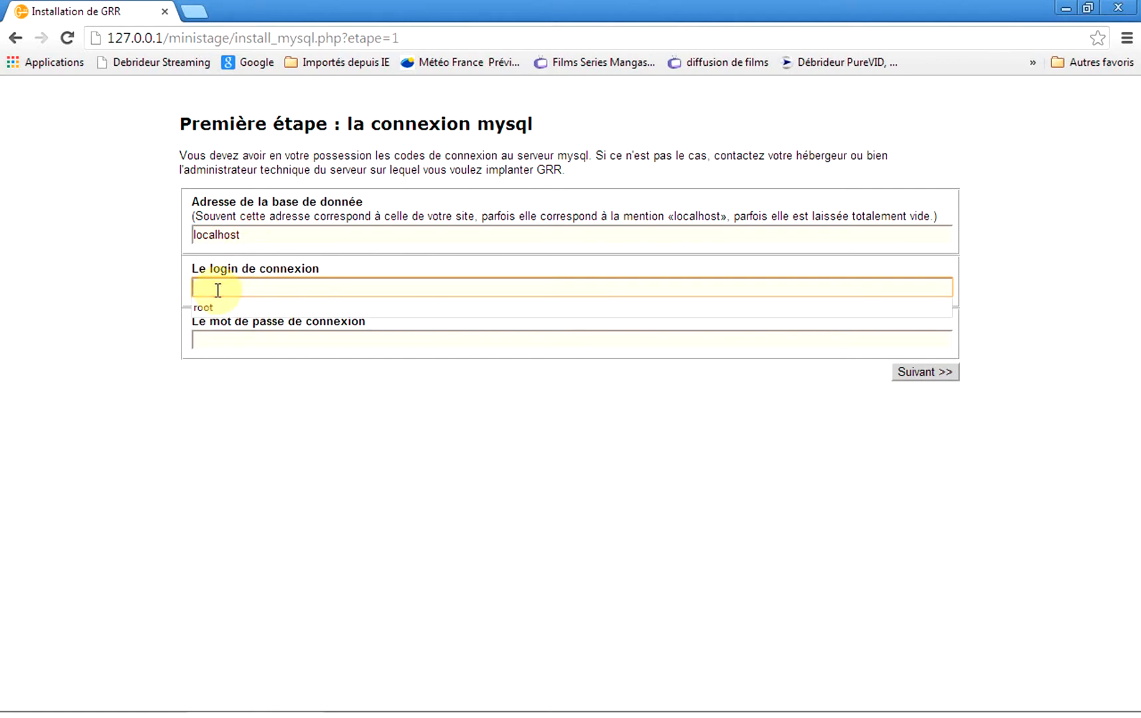
pyautogui.write('root')
pyautogui.click(934, 371)
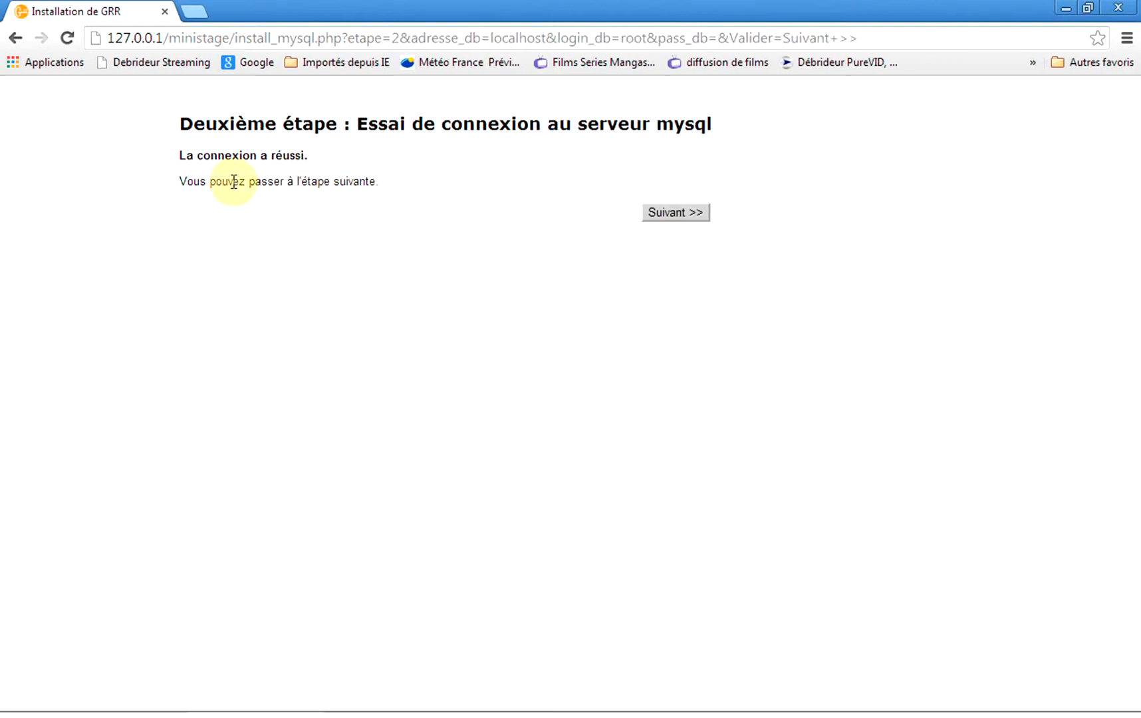
pyautogui.click(693, 211)
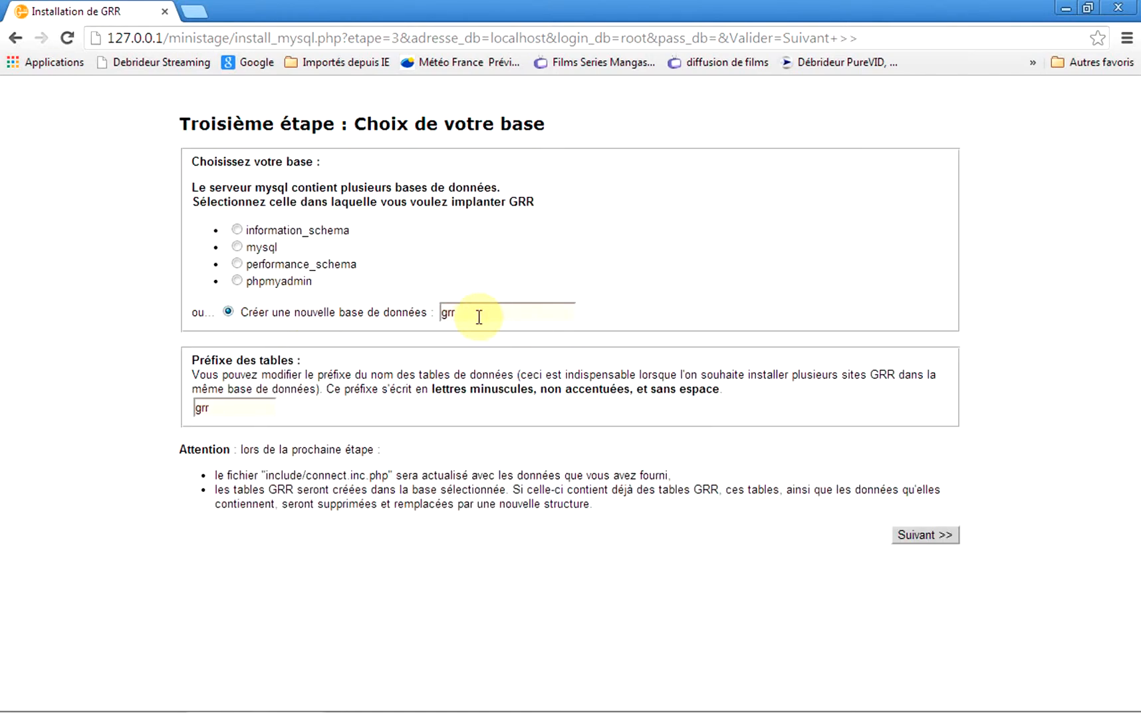
# Create the database 'ministage' with table prefix 'ministage' and install its tables.
pyautogui.moveTo(478, 315); pyautogui.dragTo(419, 323)
pyautogui.write('ministage')
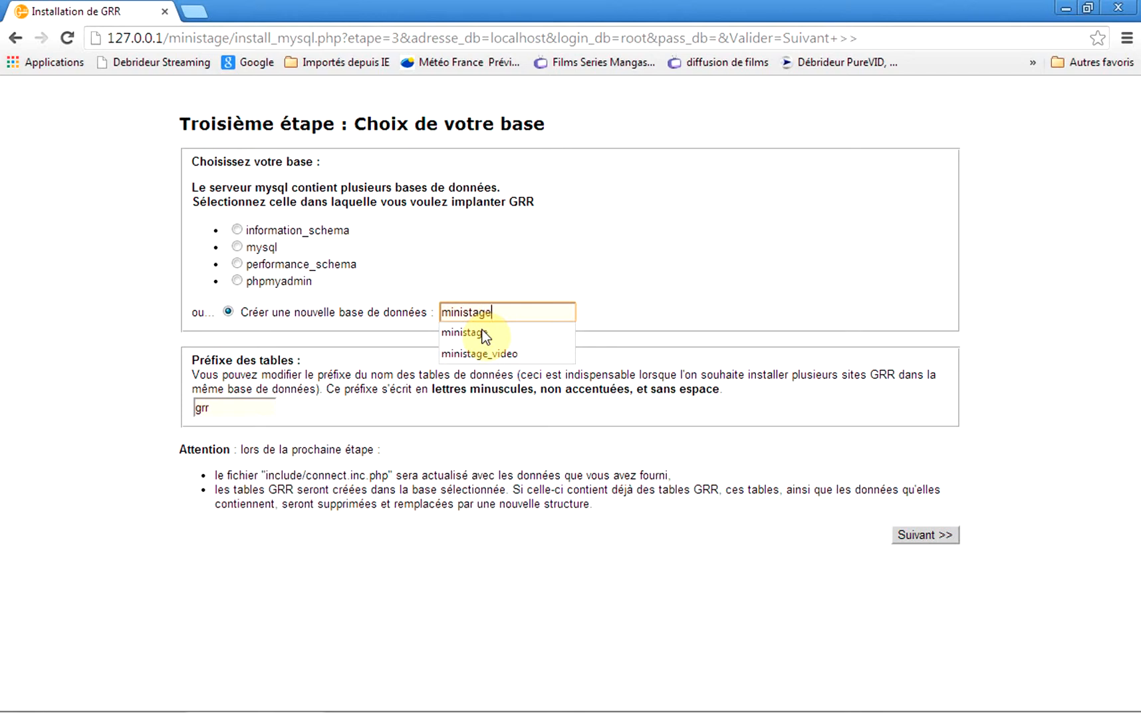
pyautogui.doubleClick(232, 407)
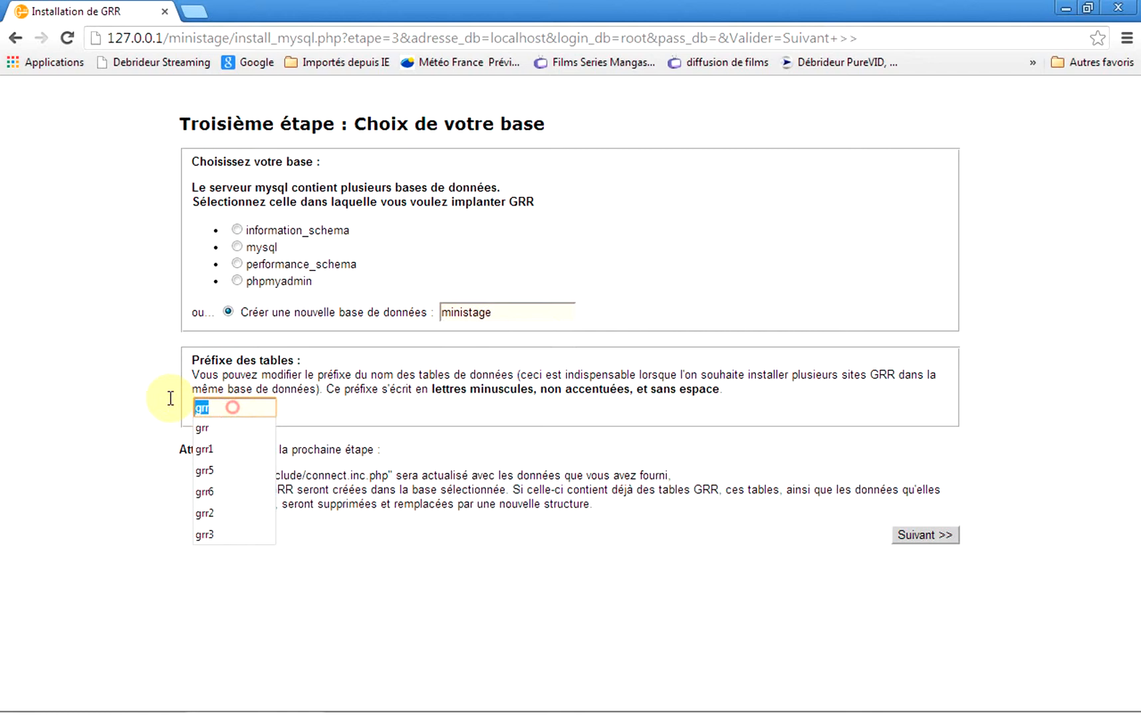
pyautogui.write('mini')
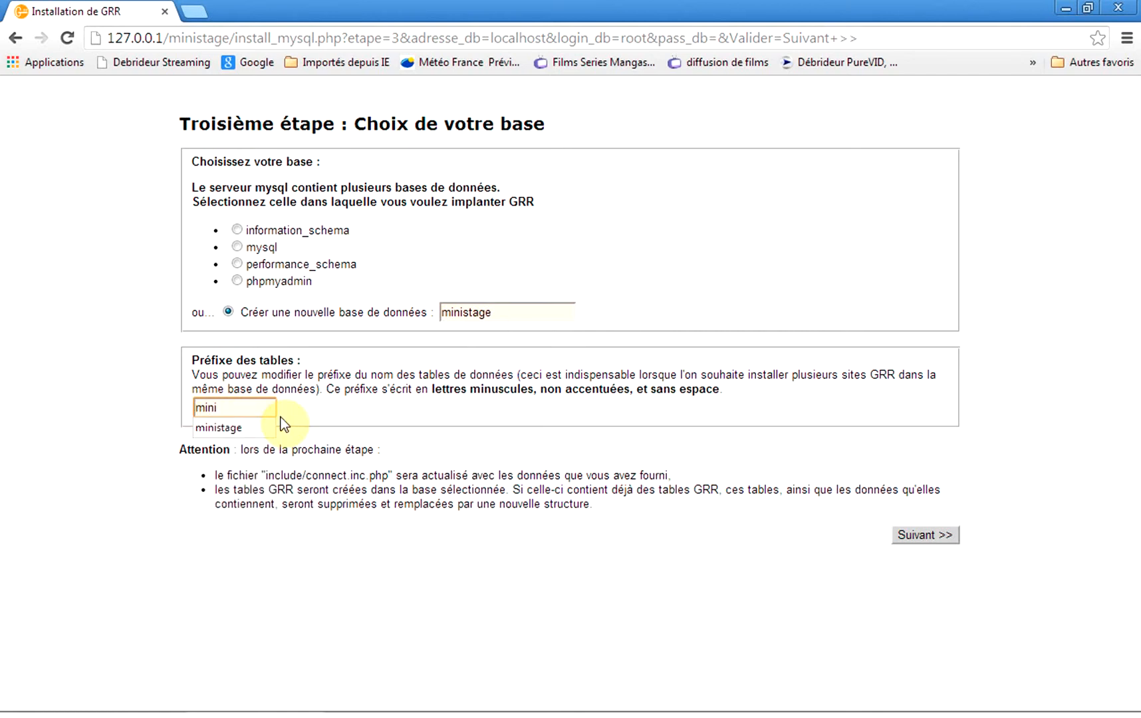
pyautogui.write('stage')
pyautogui.click(923, 534)
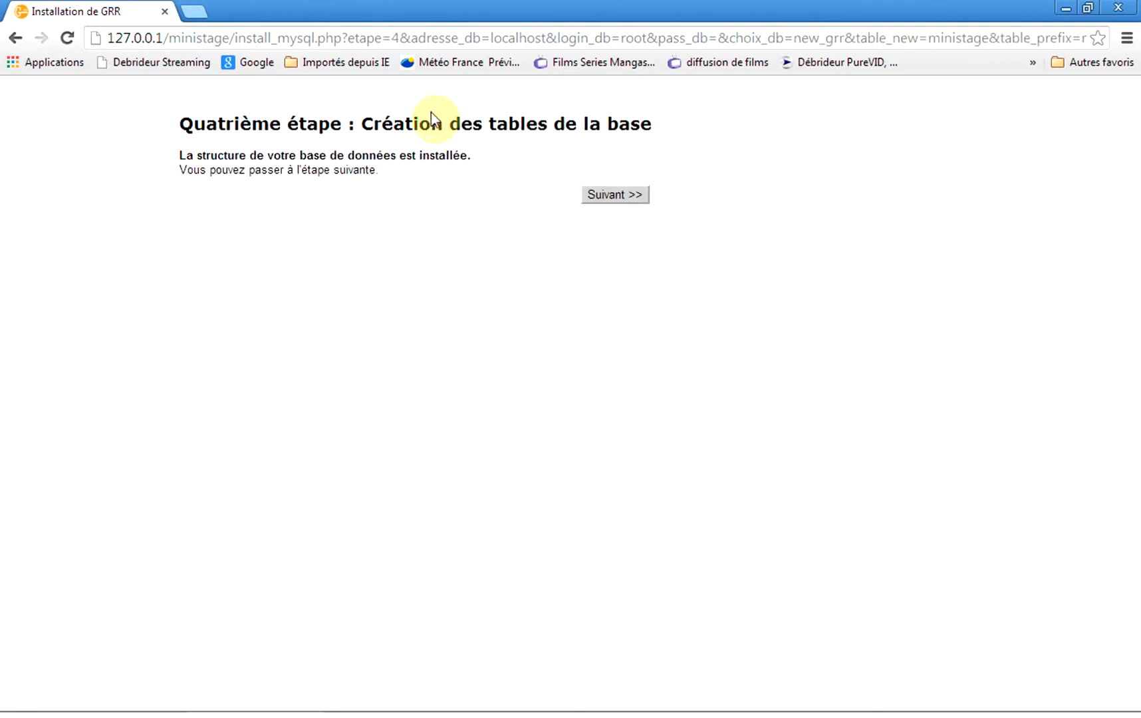
pyautogui.click(611, 194)
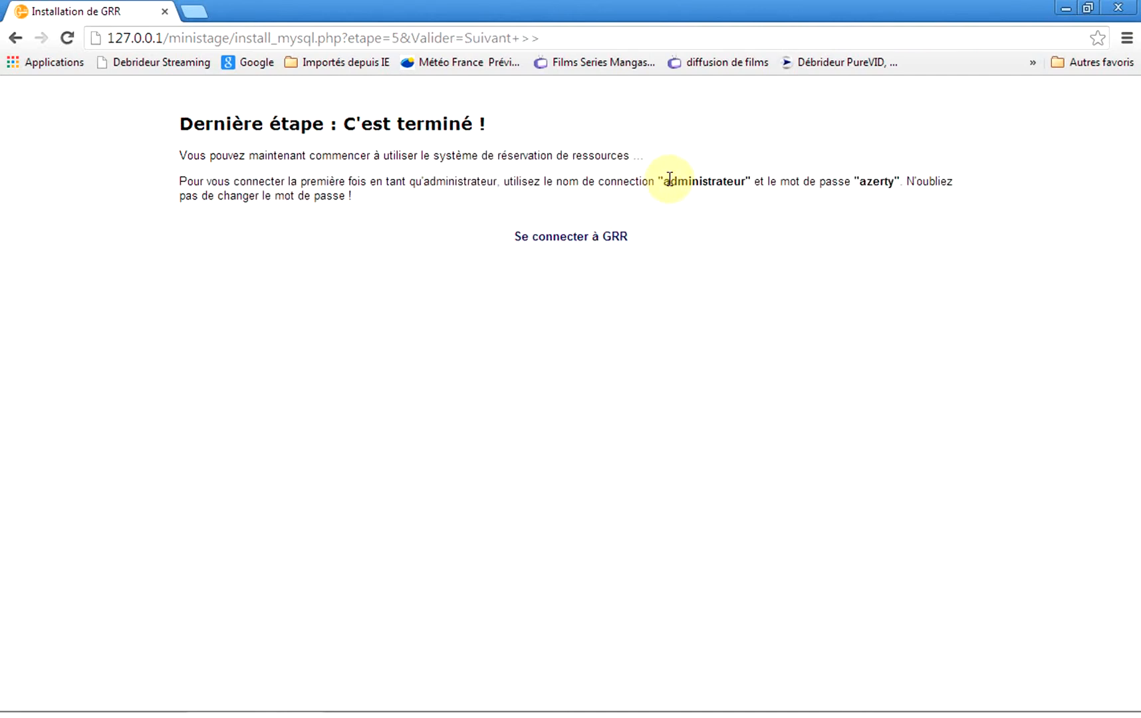
# Note the default administrator login and password, then go to the GRR login page.
pyautogui.moveTo(745, 182); pyautogui.dragTo(667, 180)
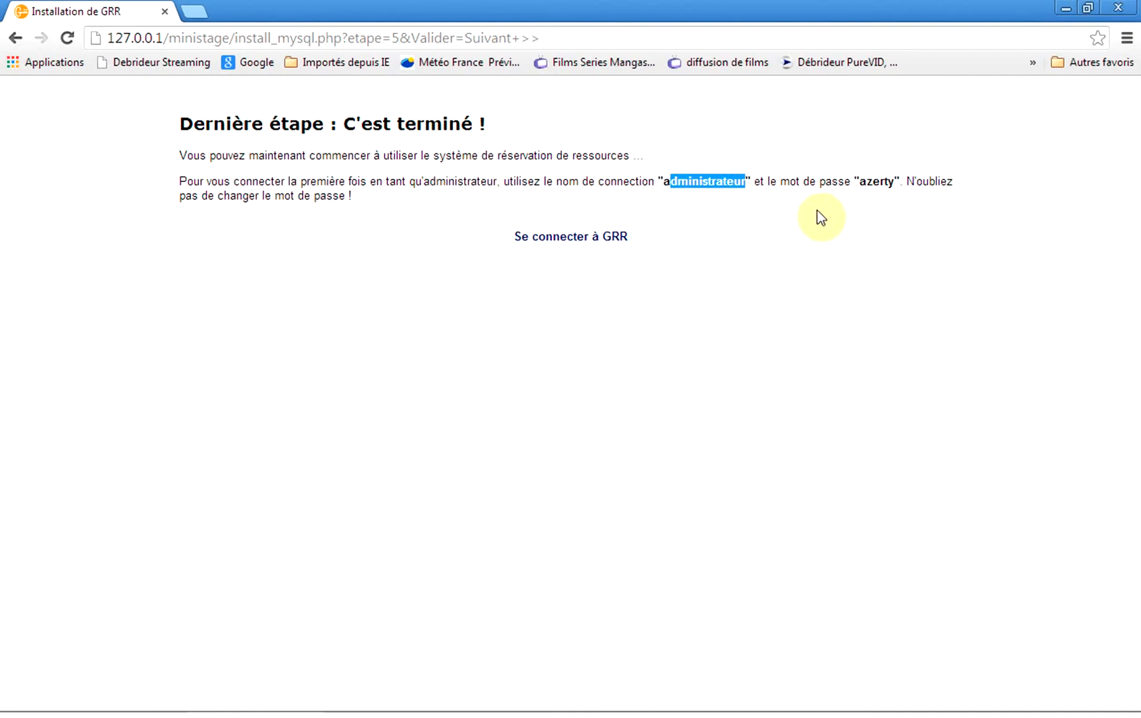
pyautogui.moveTo(898, 182); pyautogui.dragTo(854, 183)
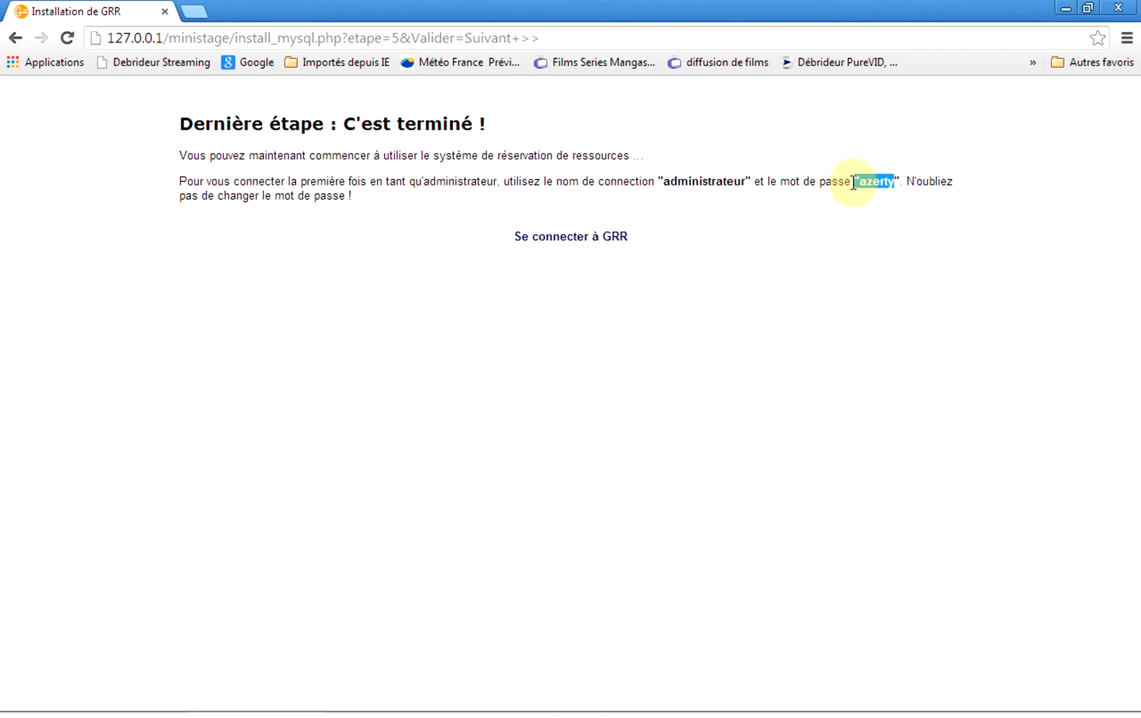
pyautogui.click(554, 241)
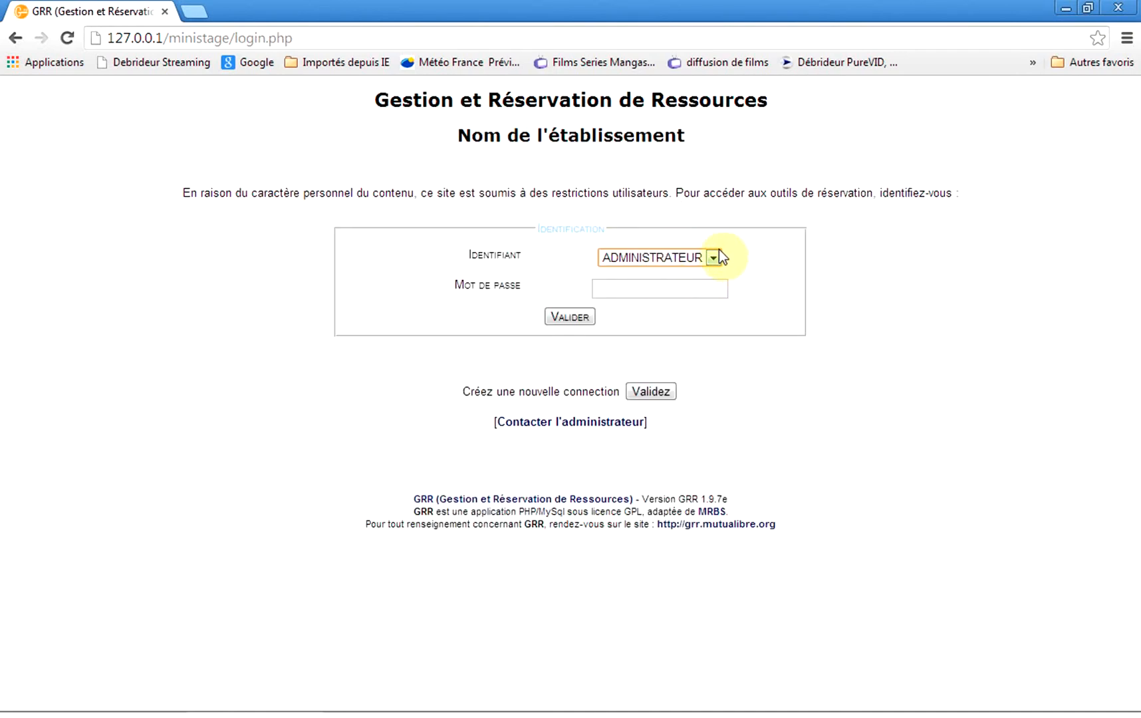
pyautogui.click(680, 286)
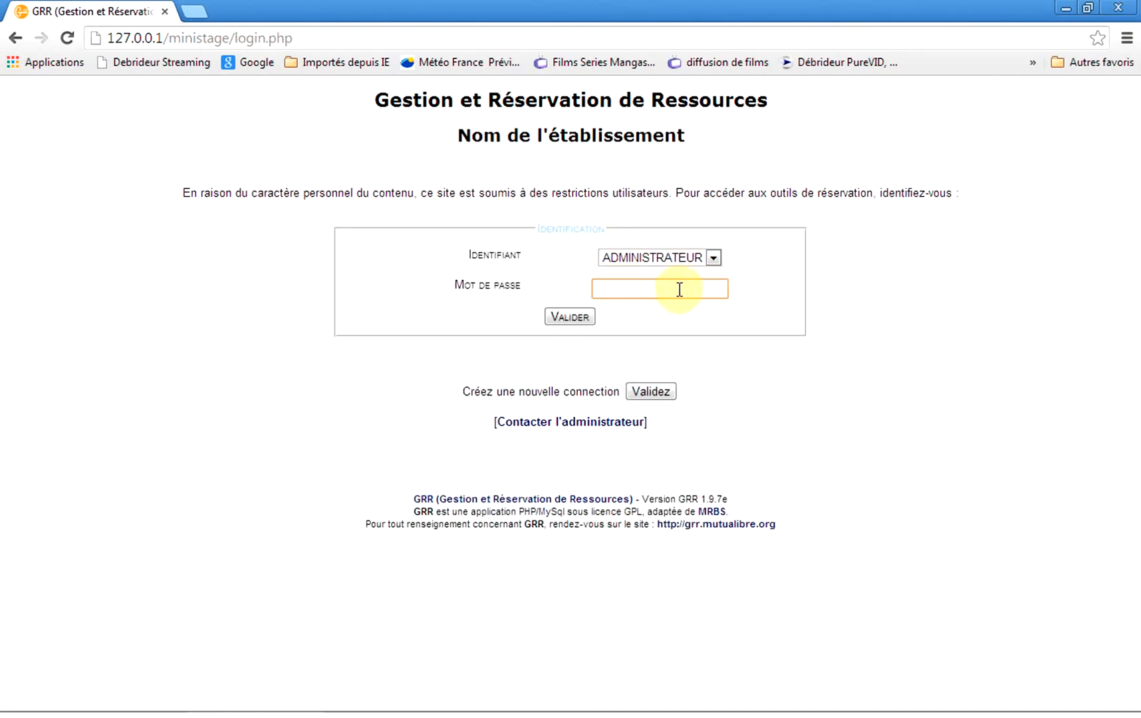
# Log in as the administrator using the default password.
pyautogui.write('azerty')
pyautogui.click(571, 319)
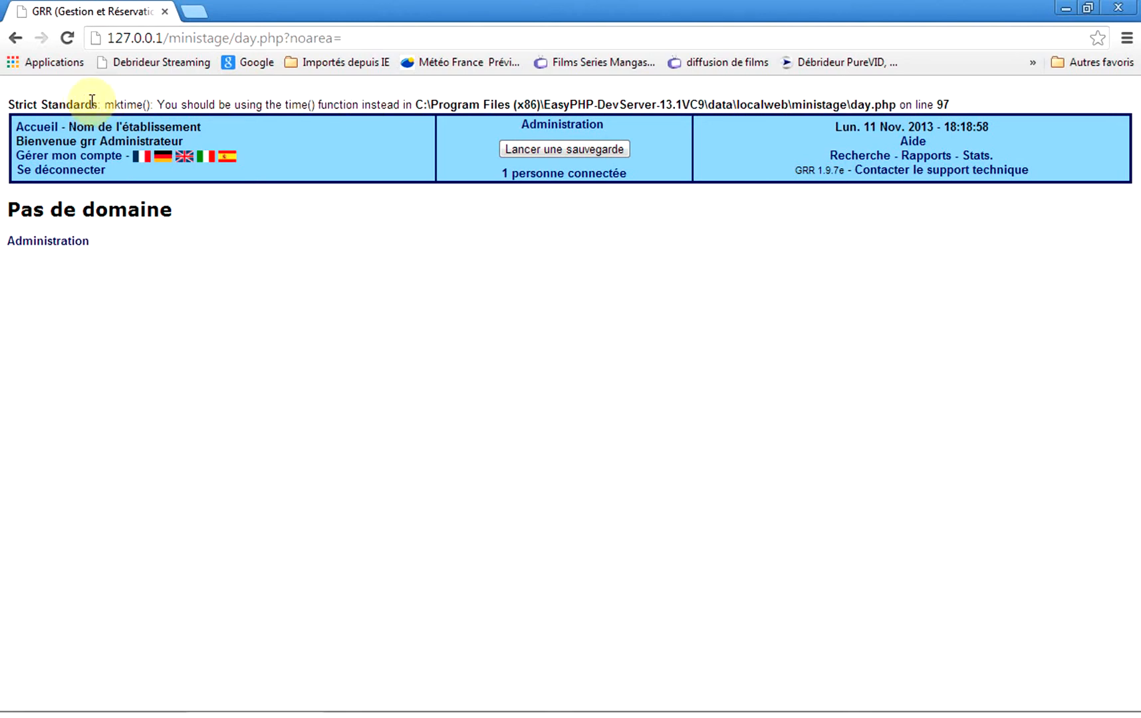
pyautogui.click(146, 102)
pyautogui.moveTo(149, 103); pyautogui.dragTo(105, 103)
pyautogui.click(949, 104)
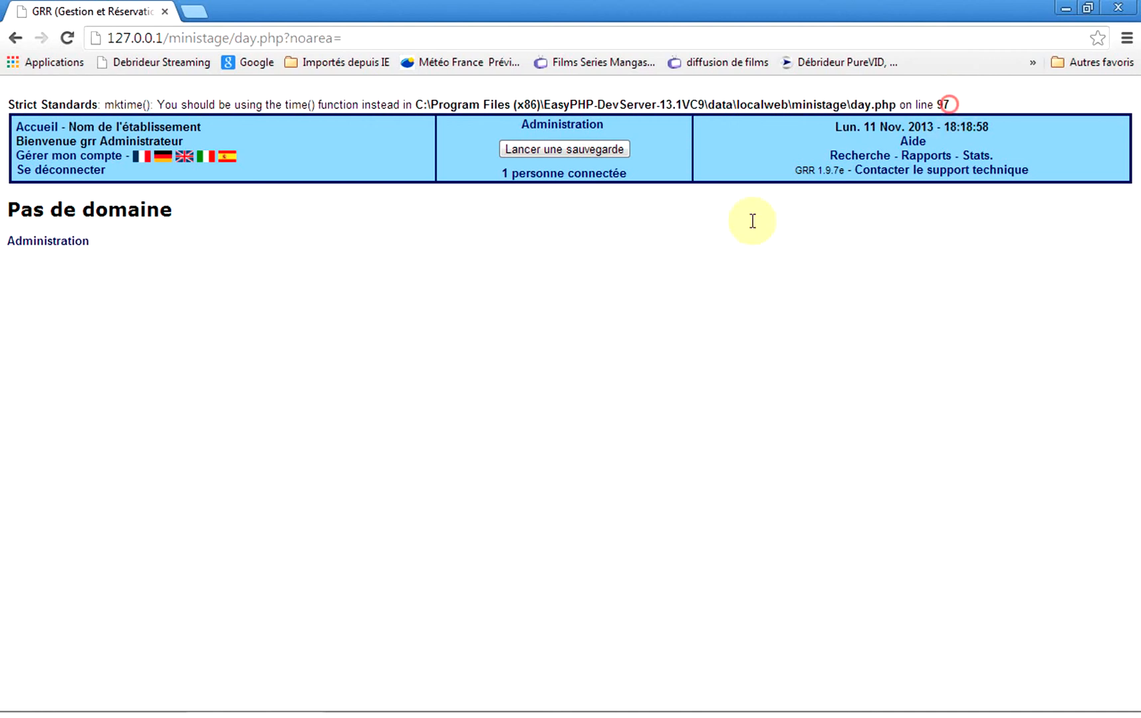